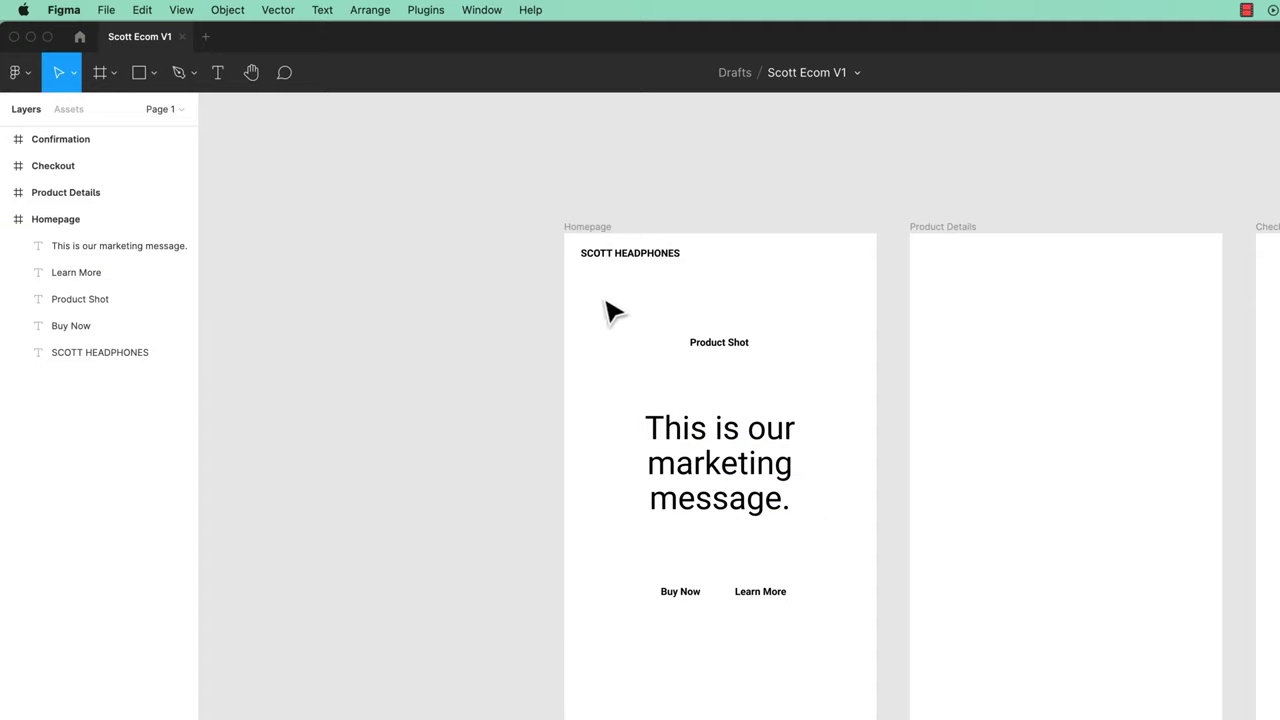
Select the marketing message, Buy Now and Learn More labels and move them about 40 px lower.
{"action": "left_click_drag", "start_coordinate": [402, 432], "coordinate": [824, 688]}
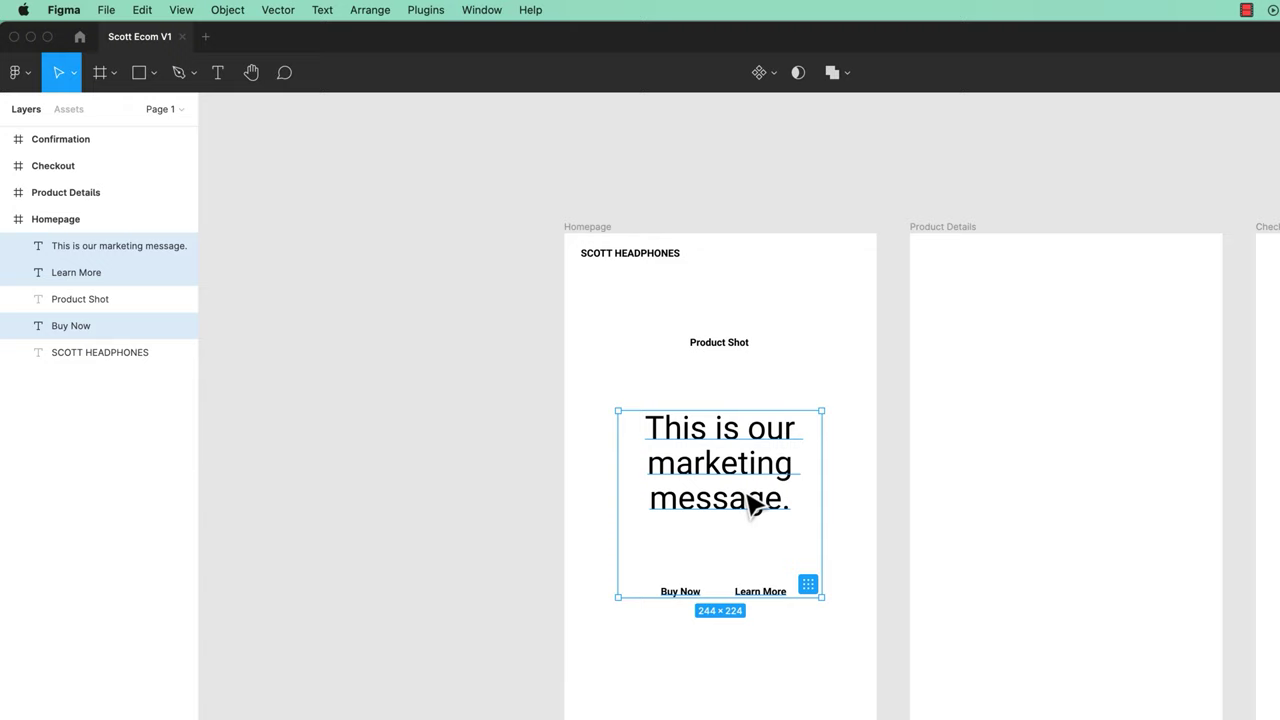
{"action": "left_click", "coordinate": [563, 480]}
{"action": "left_click_drag", "start_coordinate": [595, 402], "coordinate": [826, 672]}
{"action": "left_click_drag", "start_coordinate": [766, 472], "coordinate": [766, 528]}
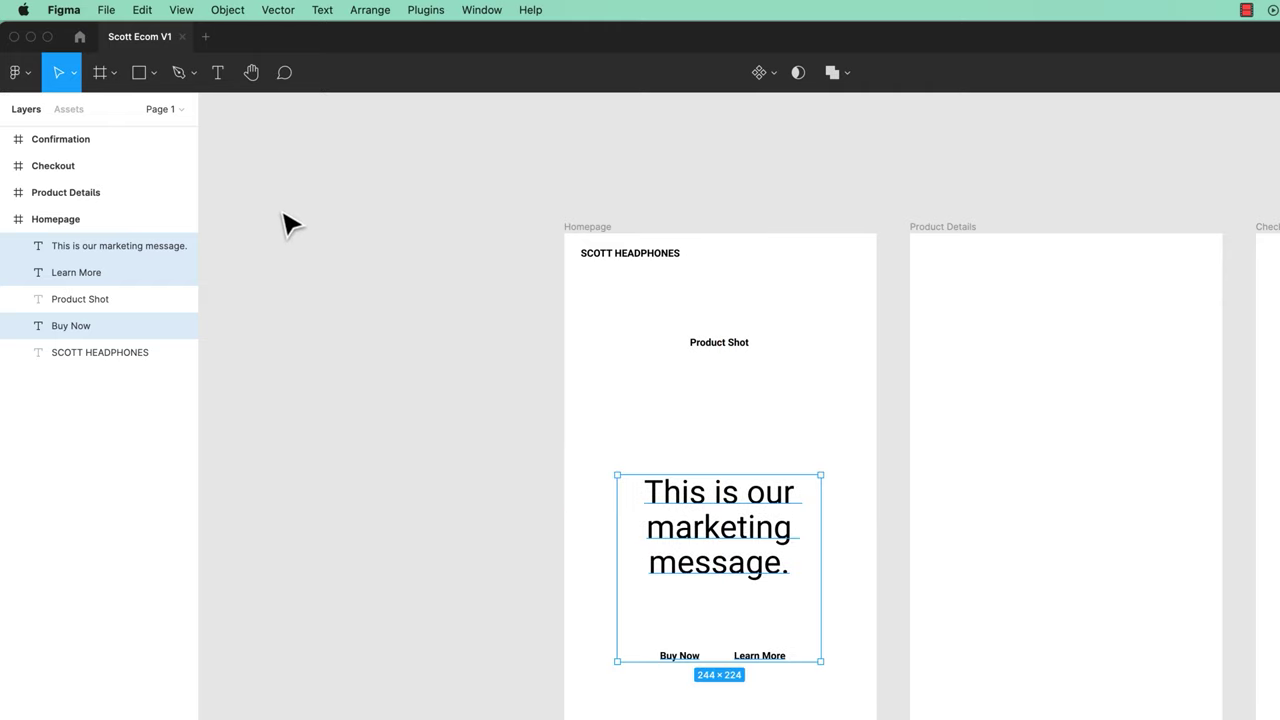
Draw a 294×185 gray rectangle below the SCOTT HEADPHONES header on the Homepage frame.
{"action": "left_click", "coordinate": [153, 73]}
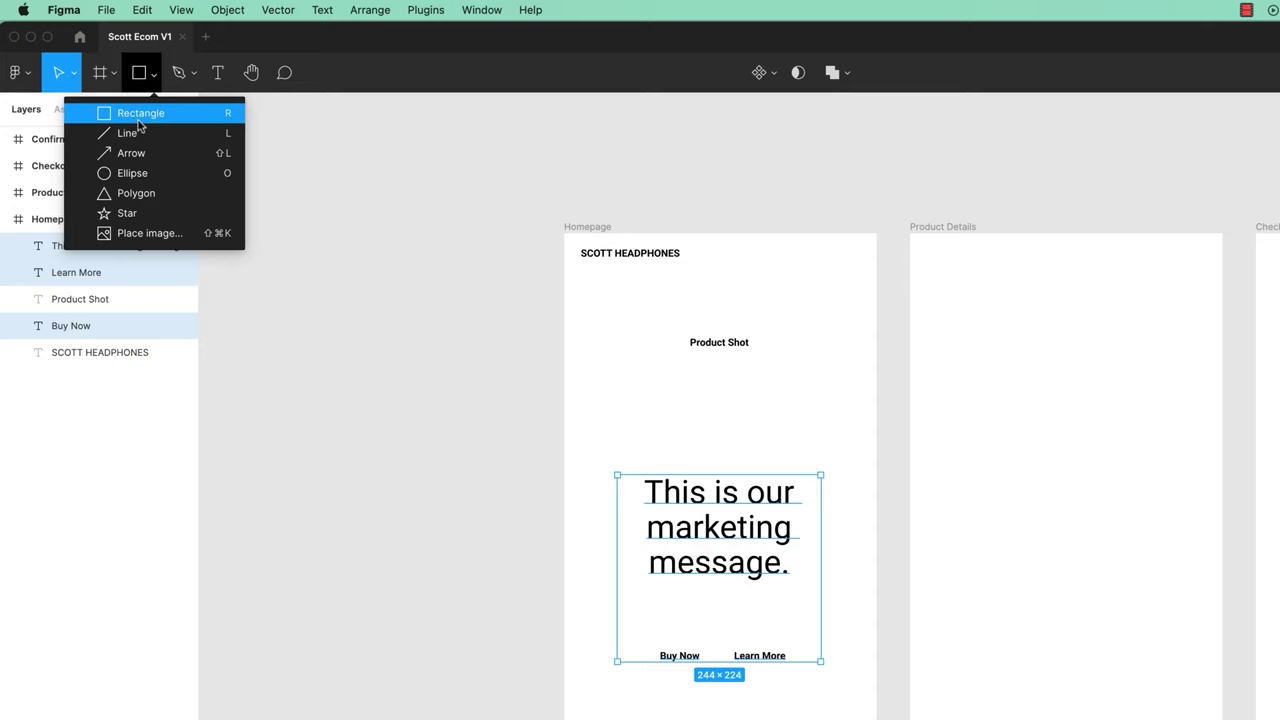
{"action": "left_click", "coordinate": [230, 115]}
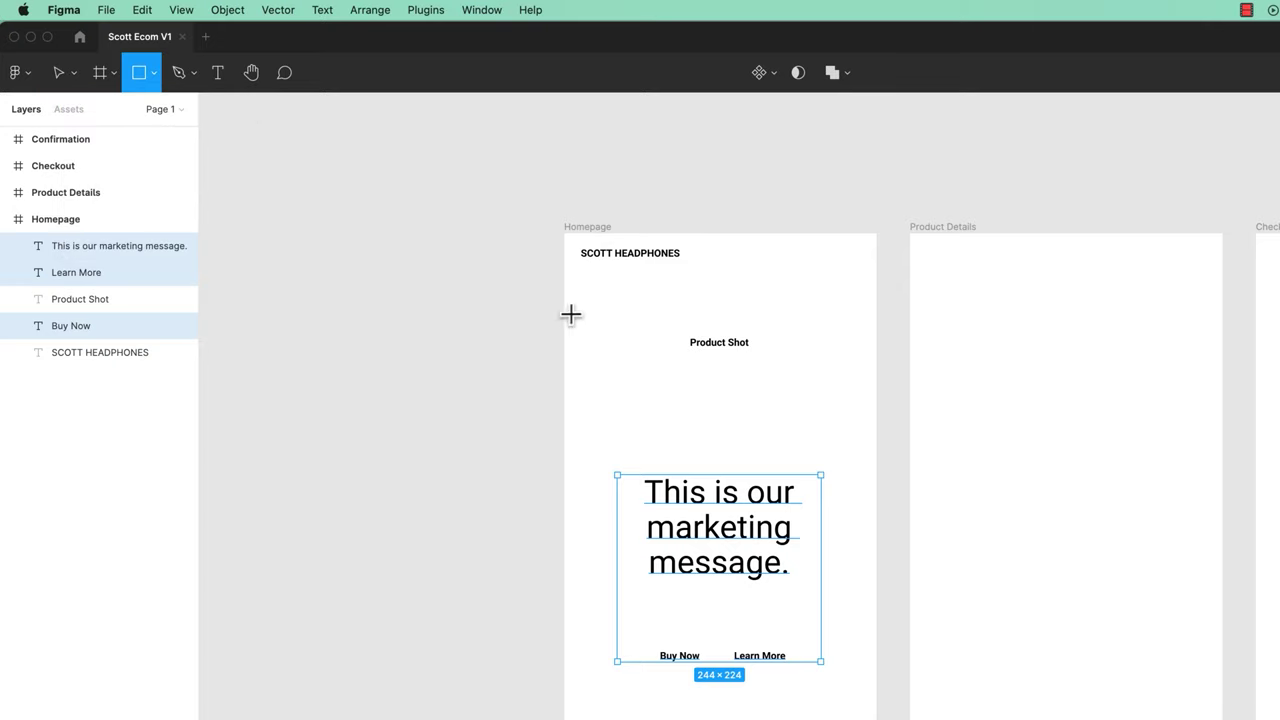
{"action": "left_click_drag", "start_coordinate": [597, 288], "coordinate": [843, 442]}
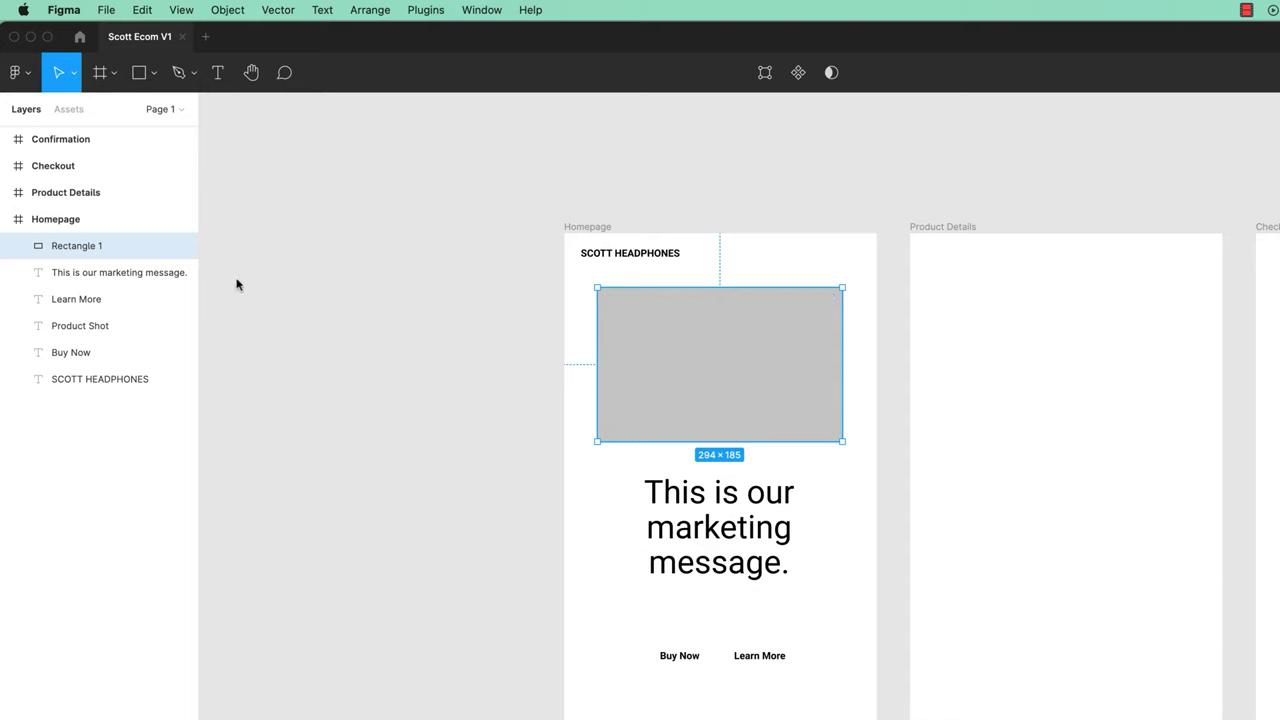
{"action": "left_click", "coordinate": [69, 110]}
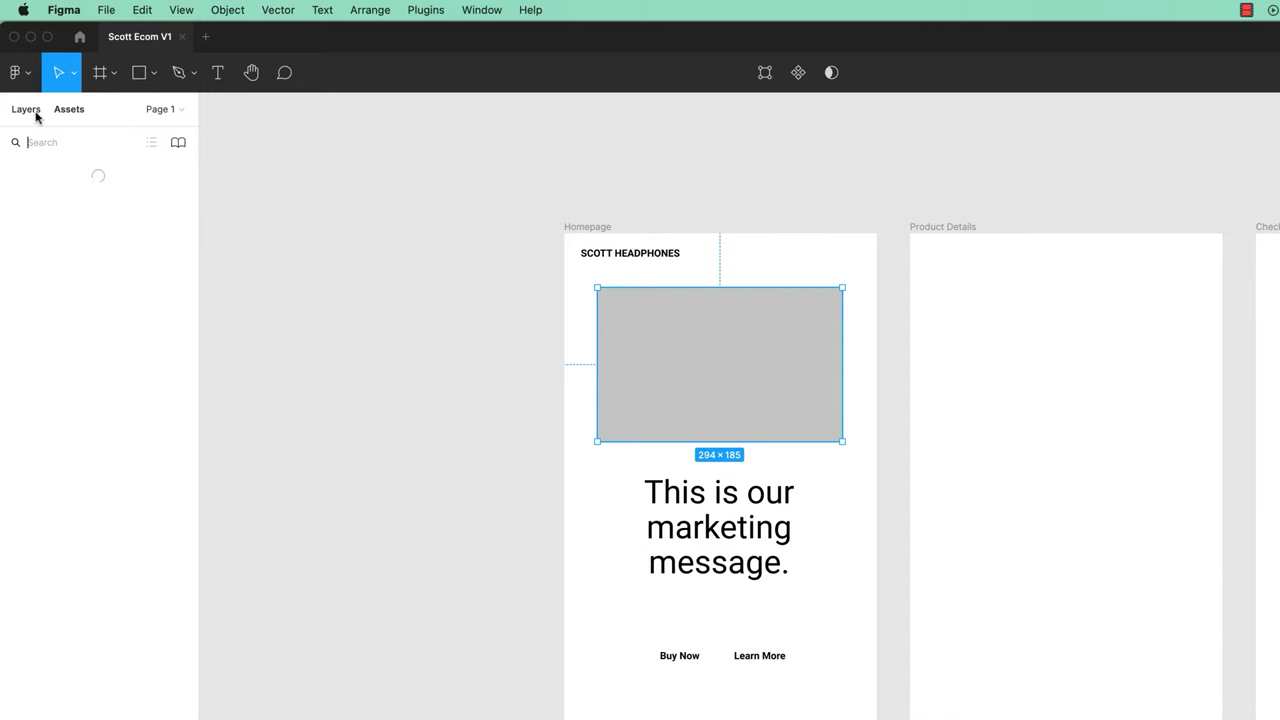
{"action": "left_click", "coordinate": [20, 112]}
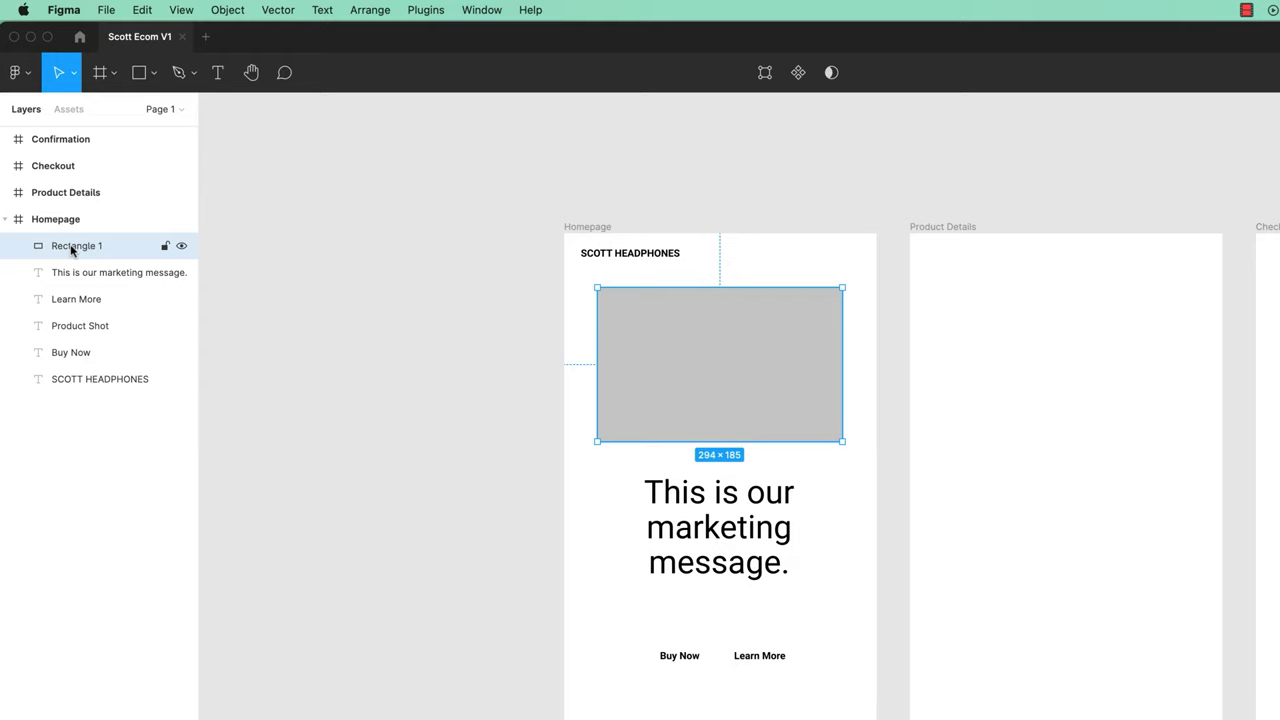
{"action": "right_click", "coordinate": [692, 356]}
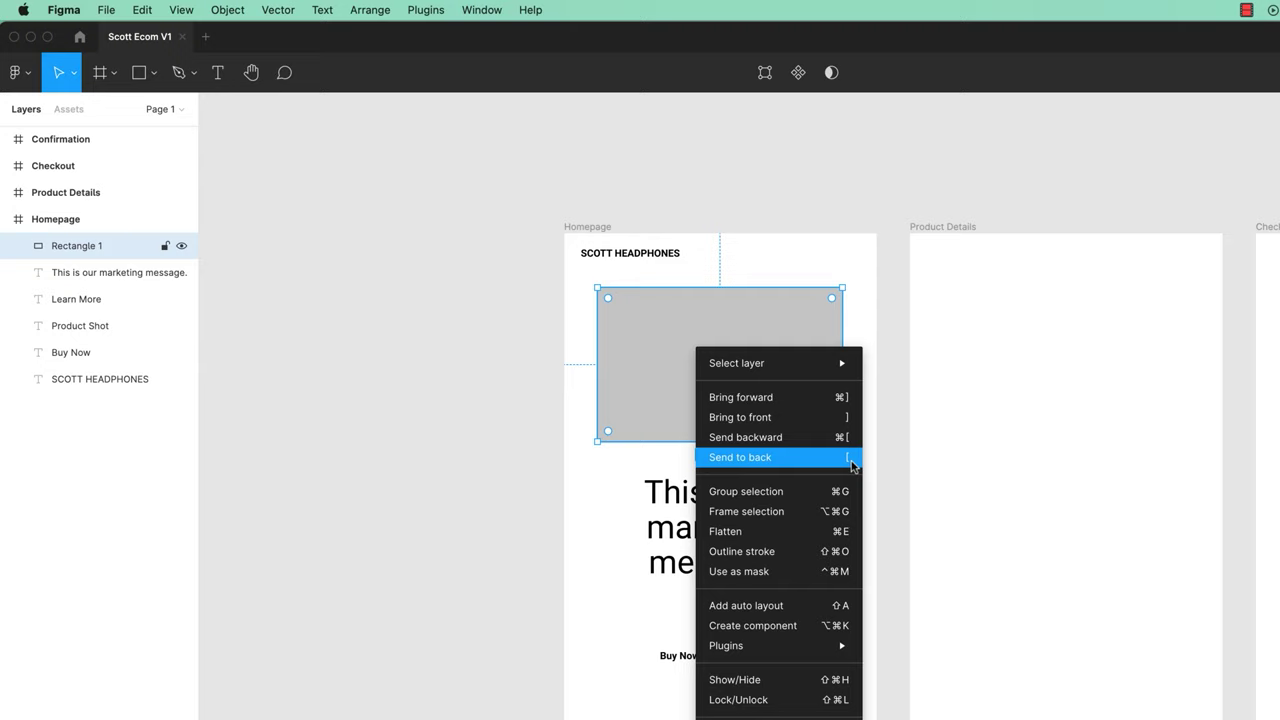
{"action": "left_click", "coordinate": [668, 378]}
{"action": "right_click", "coordinate": [674, 357]}
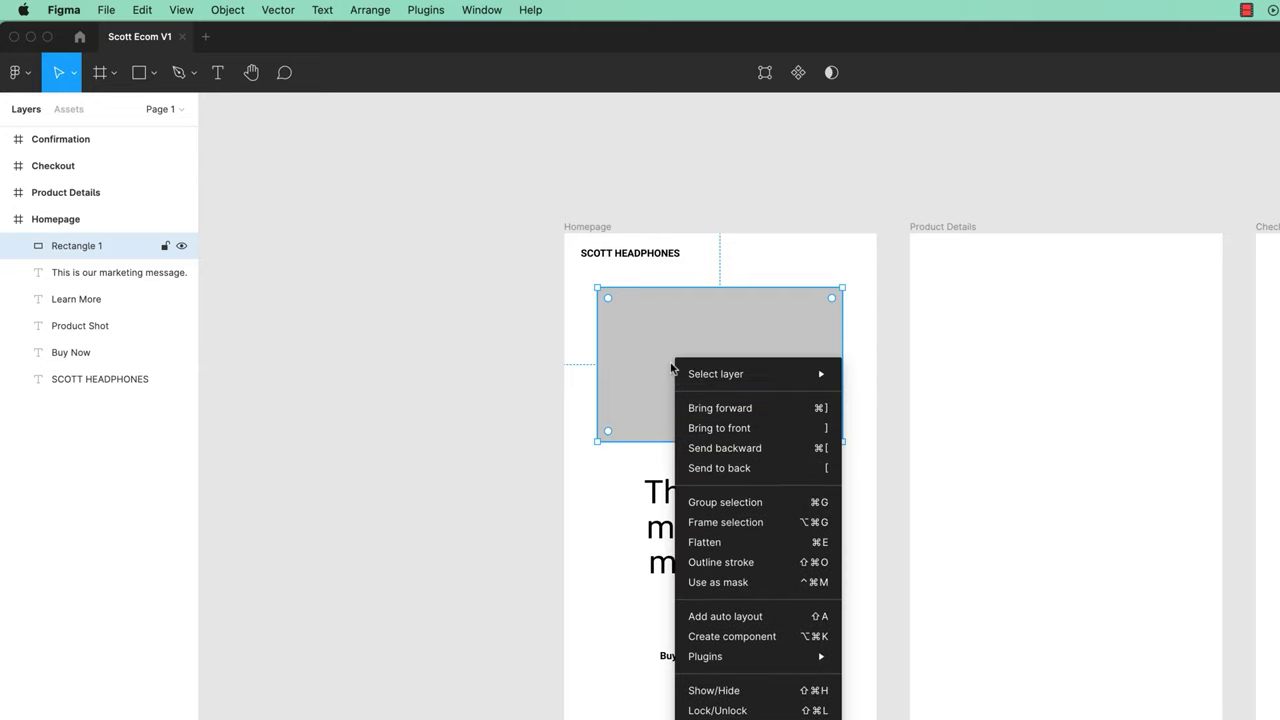
{"action": "left_click", "coordinate": [731, 468]}
{"action": "key", "text": "super+z"}
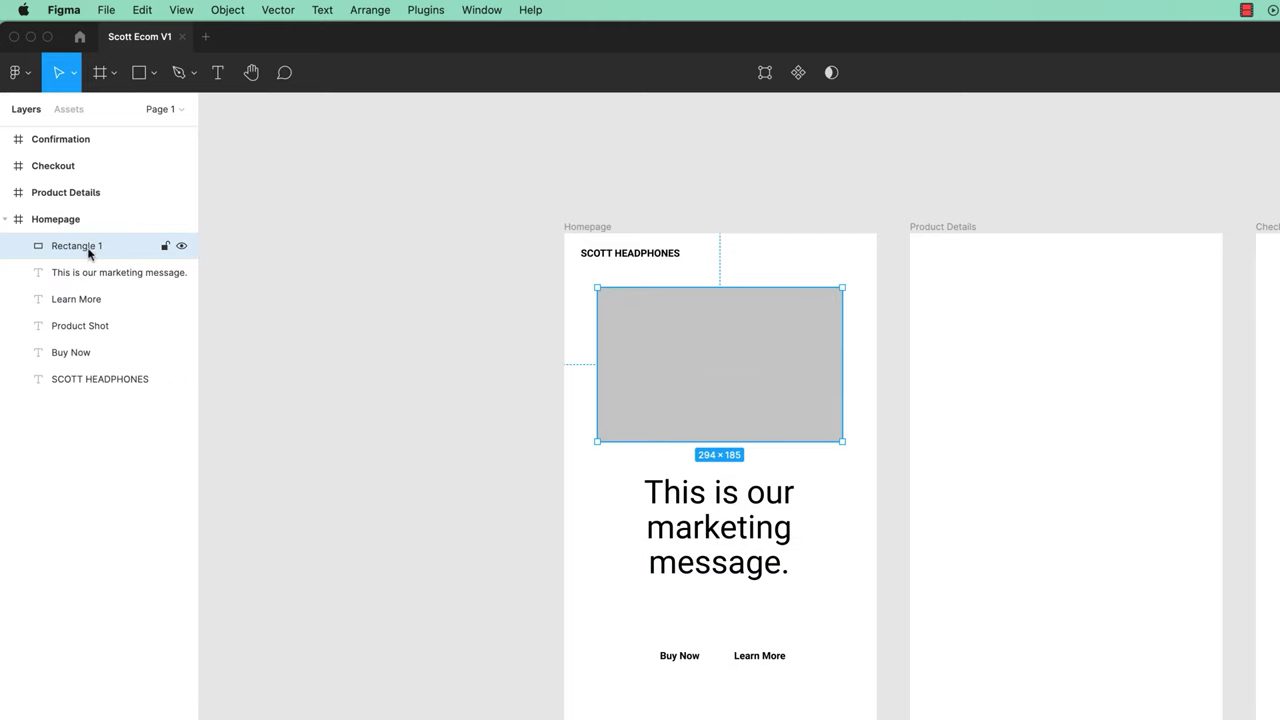
{"action": "left_click_drag", "start_coordinate": [88, 254], "coordinate": [111, 389]}
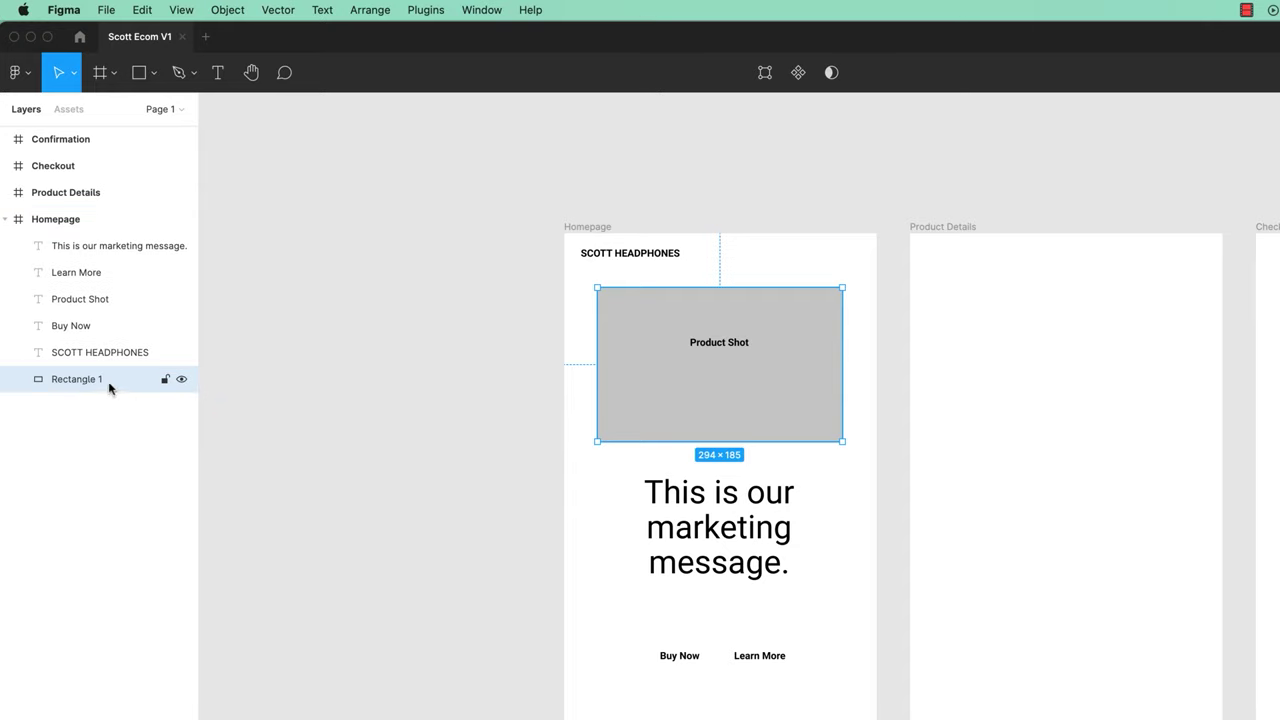
{"action": "key", "text": "super+z"}
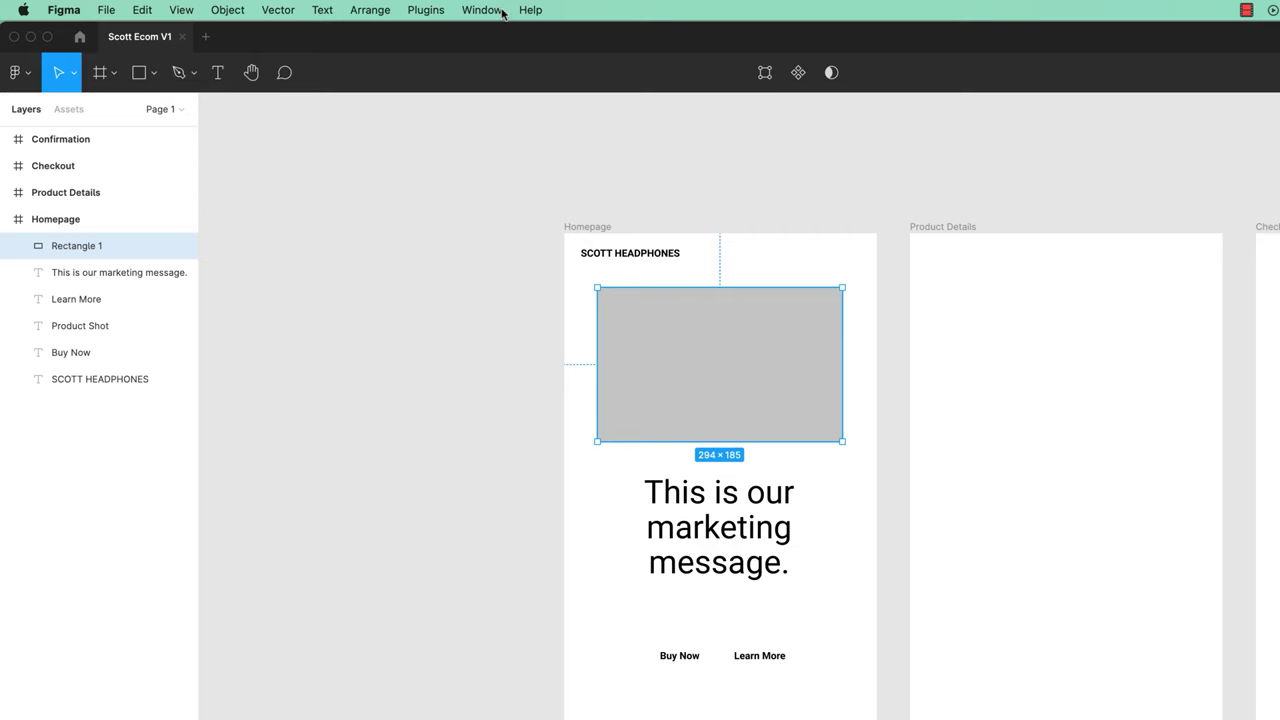
Send Rectangle 1 to the back so the Product Shot label shows on top of it.
{"action": "left_click", "coordinate": [28, 73]}
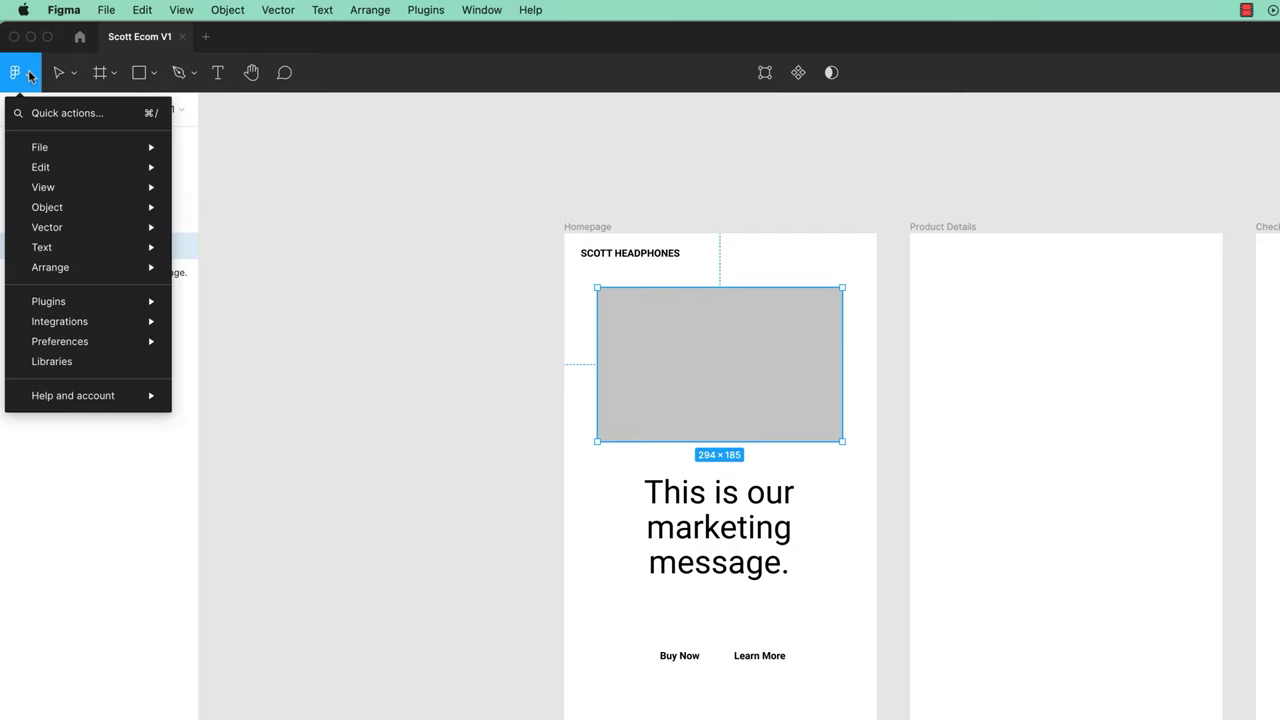
{"action": "mouse_move", "coordinate": [63, 168]}
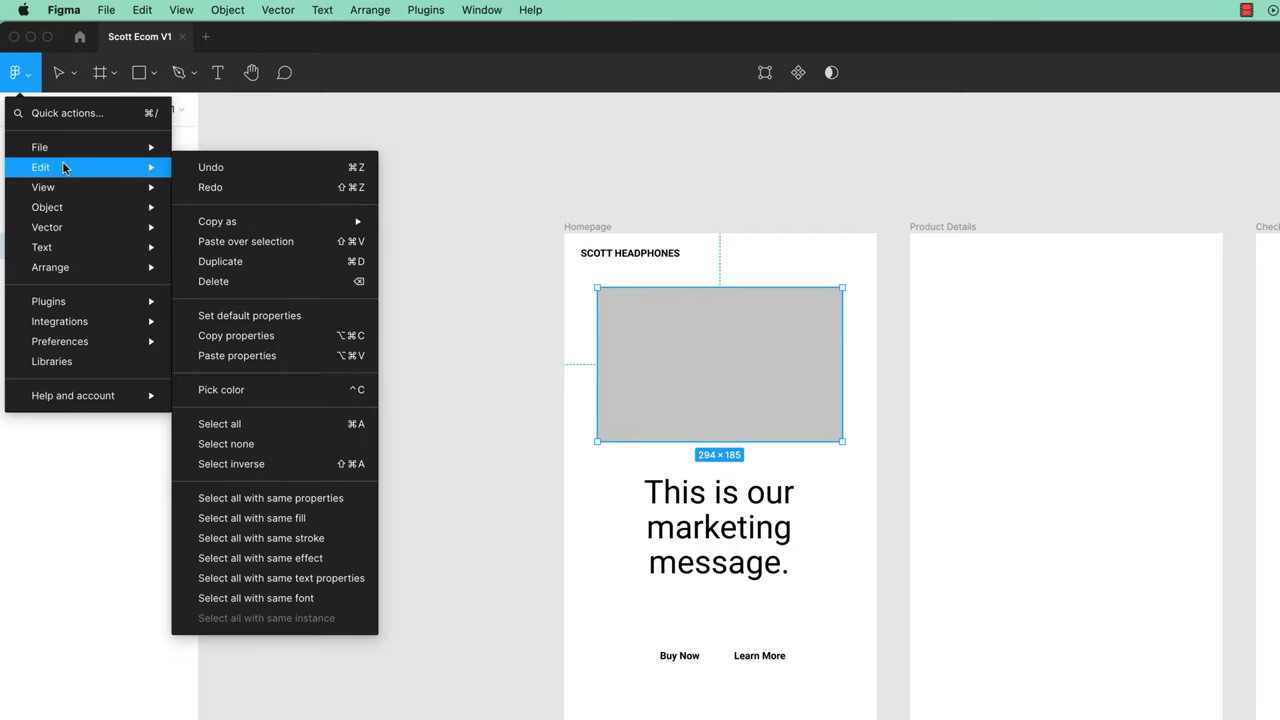
{"action": "mouse_move", "coordinate": [95, 268]}
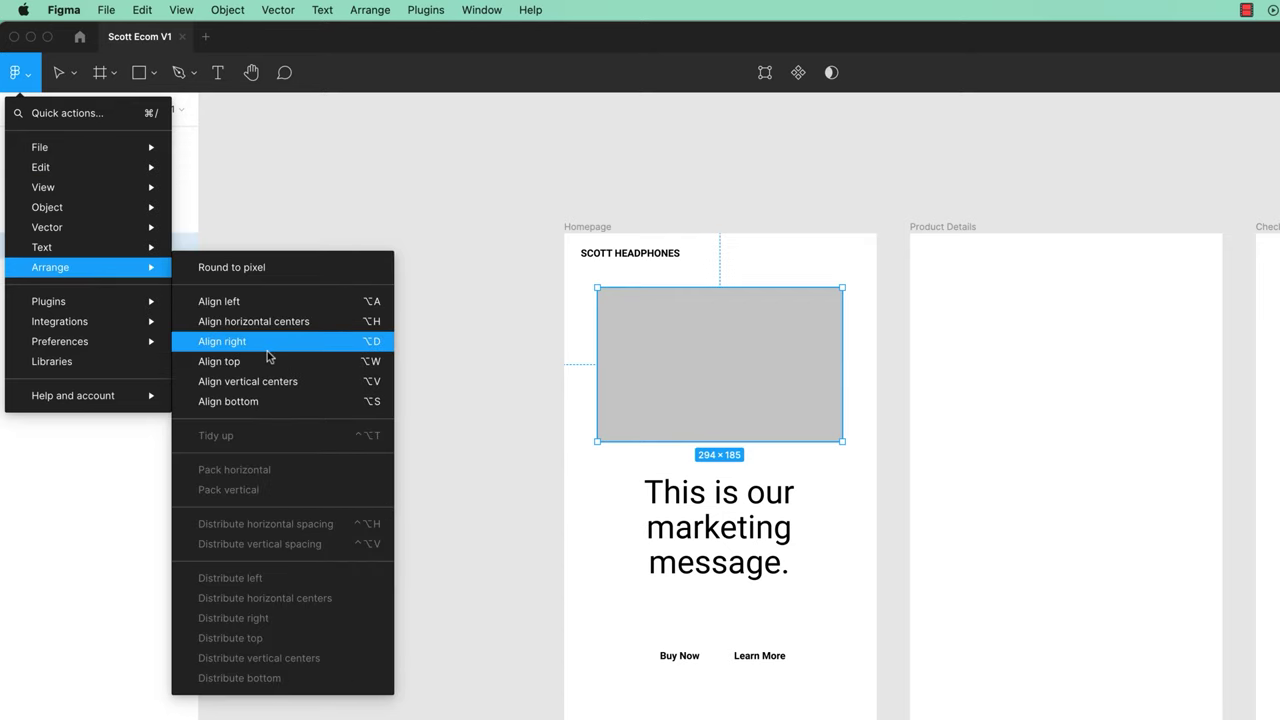
{"action": "mouse_move", "coordinate": [106, 207]}
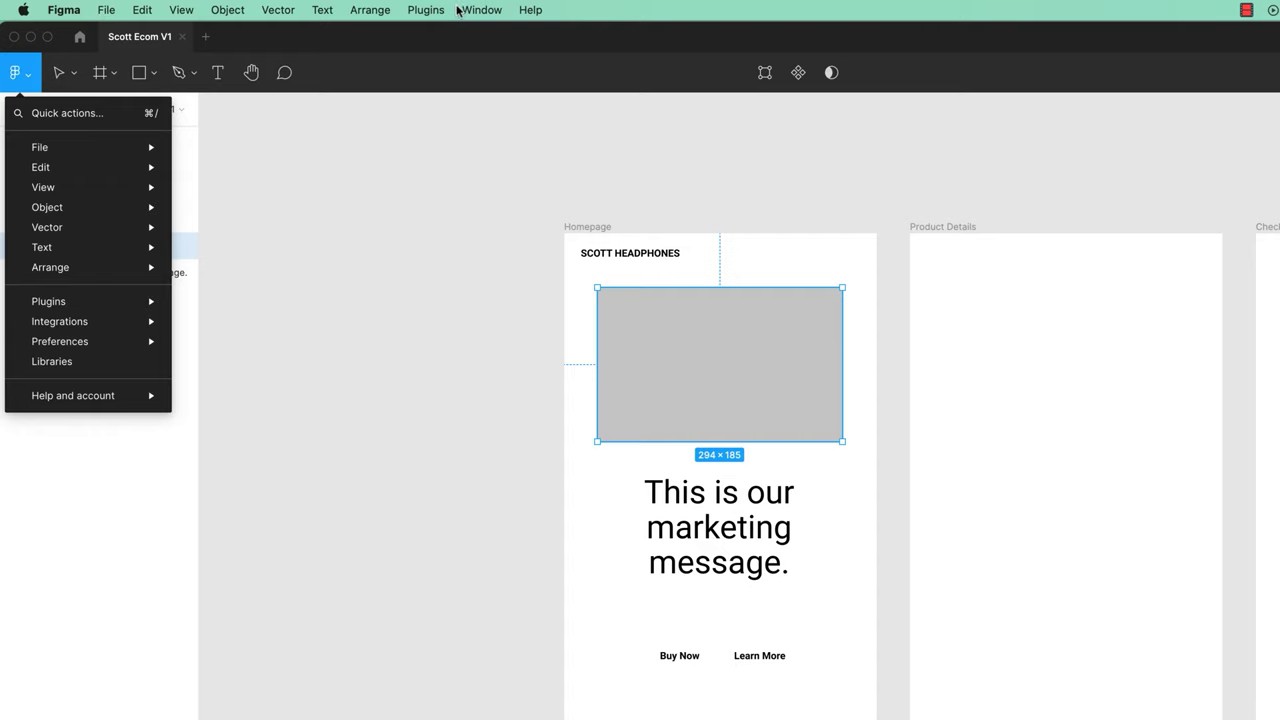
{"action": "mouse_move", "coordinate": [59, 140]}
{"action": "left_click", "coordinate": [140, 10]}
{"action": "mouse_move", "coordinate": [170, 10]}
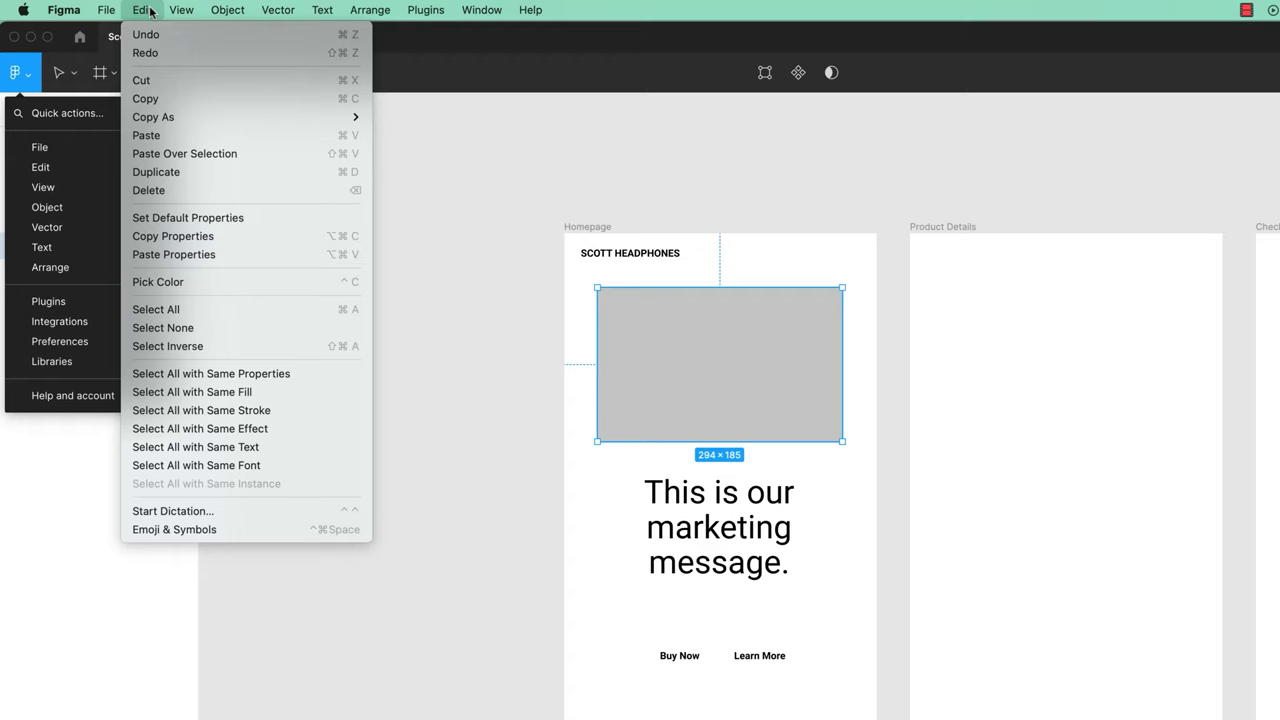
{"action": "left_click", "coordinate": [30, 88]}
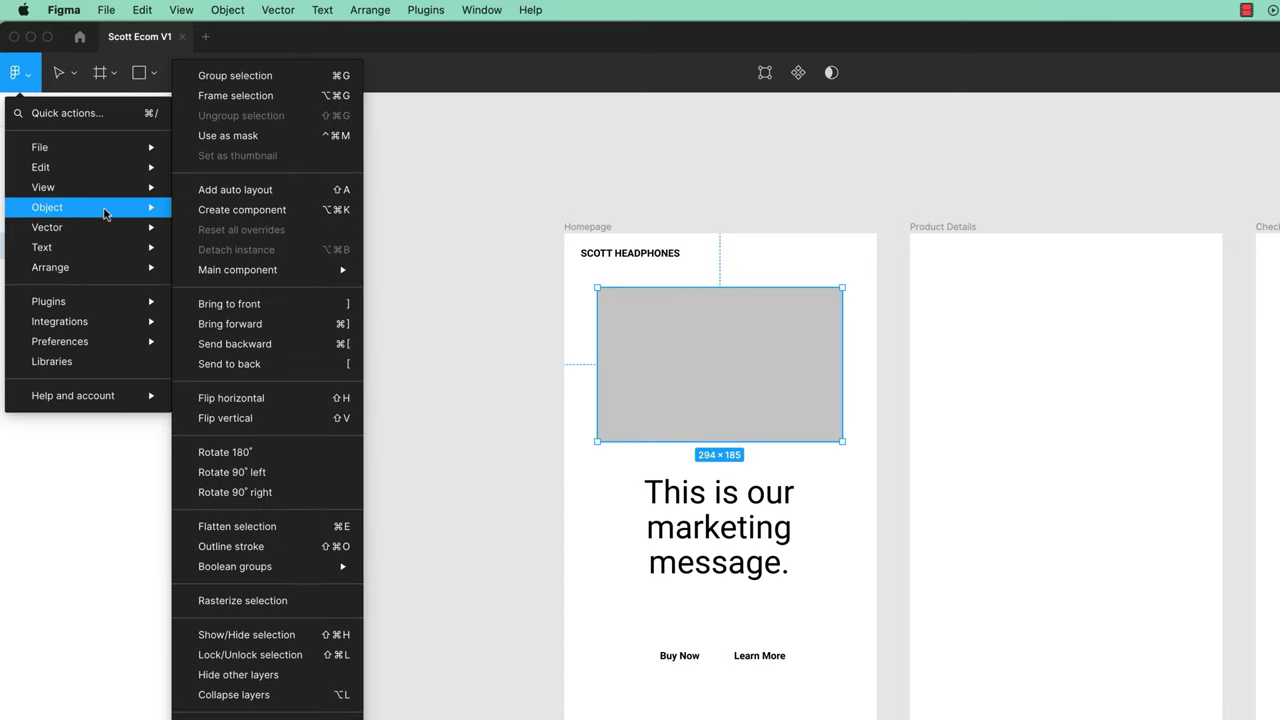
{"action": "left_click", "coordinate": [252, 364]}
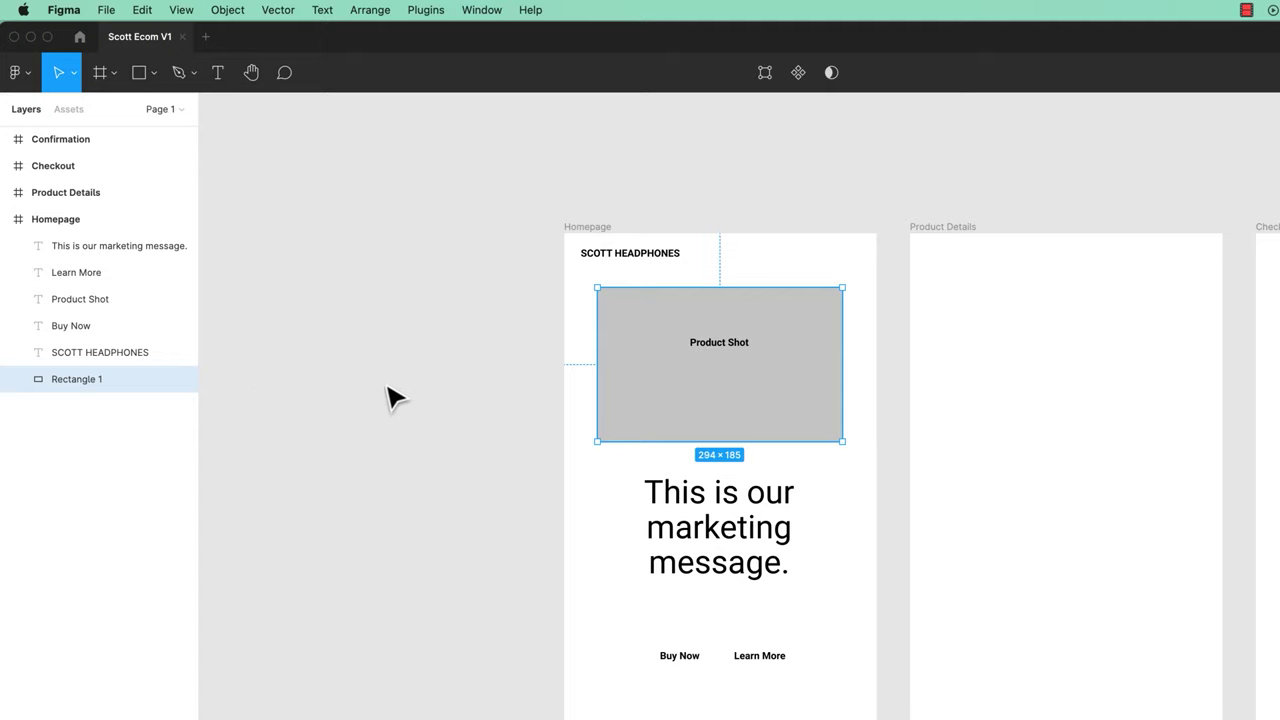
Drag the Product Shot label down onto the gray rectangle's centre guide.
{"action": "left_click", "coordinate": [468, 424]}
{"action": "left_click_drag", "start_coordinate": [717, 343], "coordinate": [737, 371]}
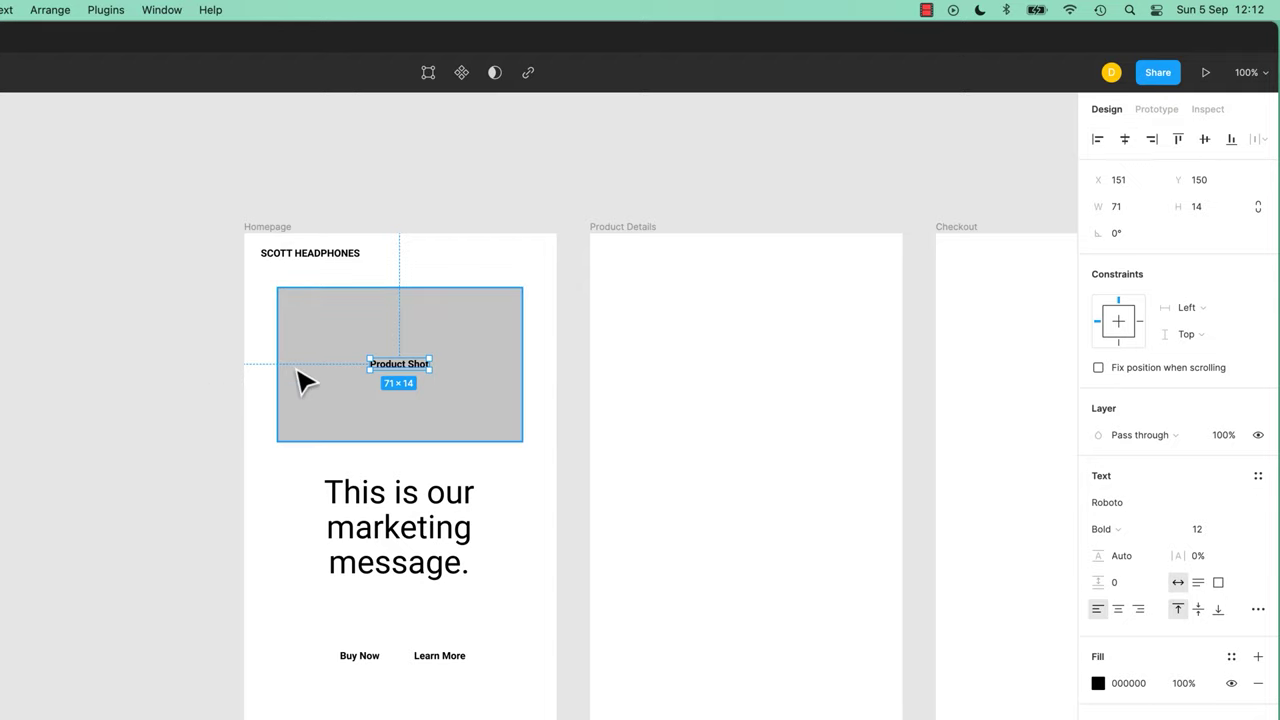
{"action": "left_click", "coordinate": [160, 435]}
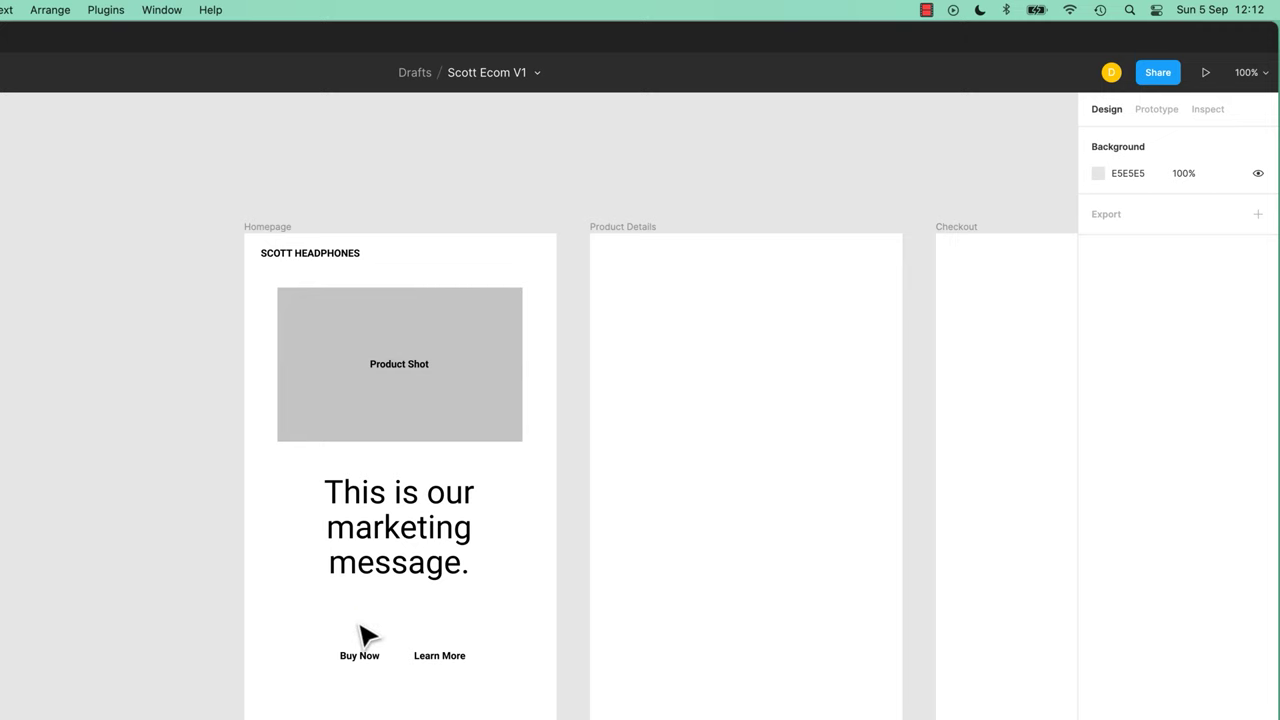
Zoom in to 400% and draw a gray rectangle over the Buy Now label.
{"action": "key", "text": "plus"}
{"action": "key", "text": "plus"}
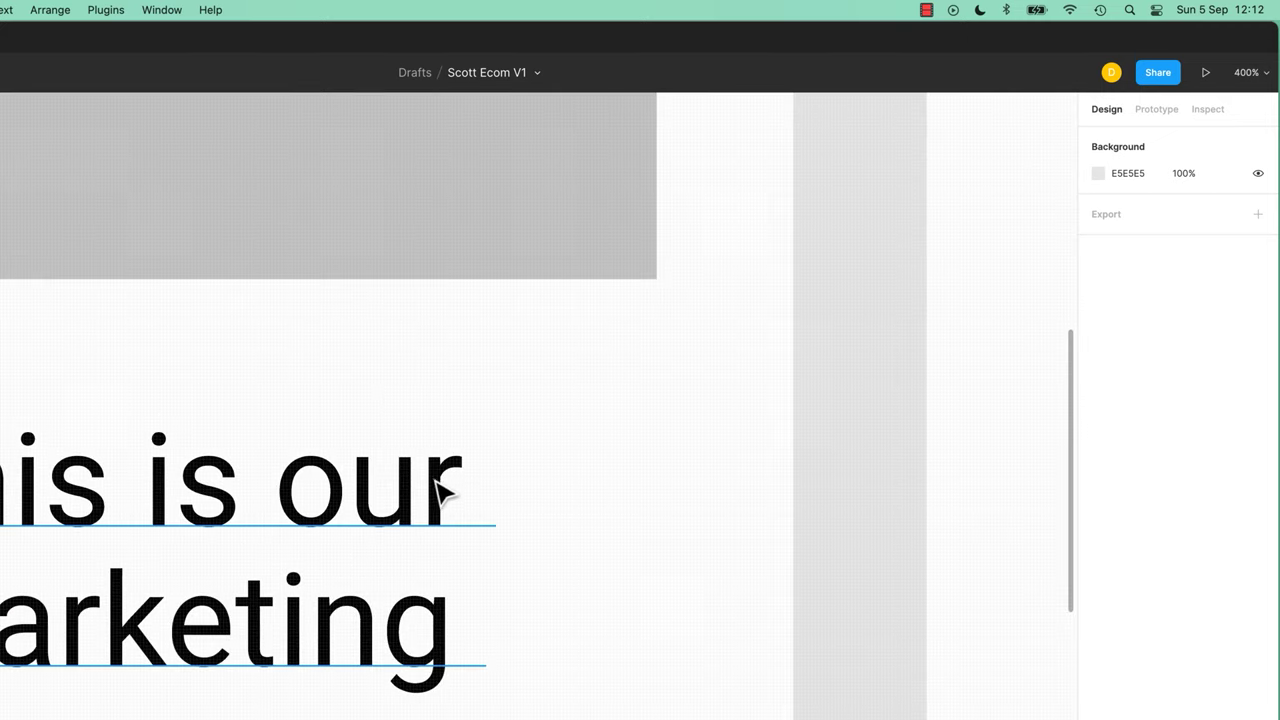
{"action": "scroll", "coordinate": [445, 490], "scroll_direction": "down", "scroll_amount": 10}
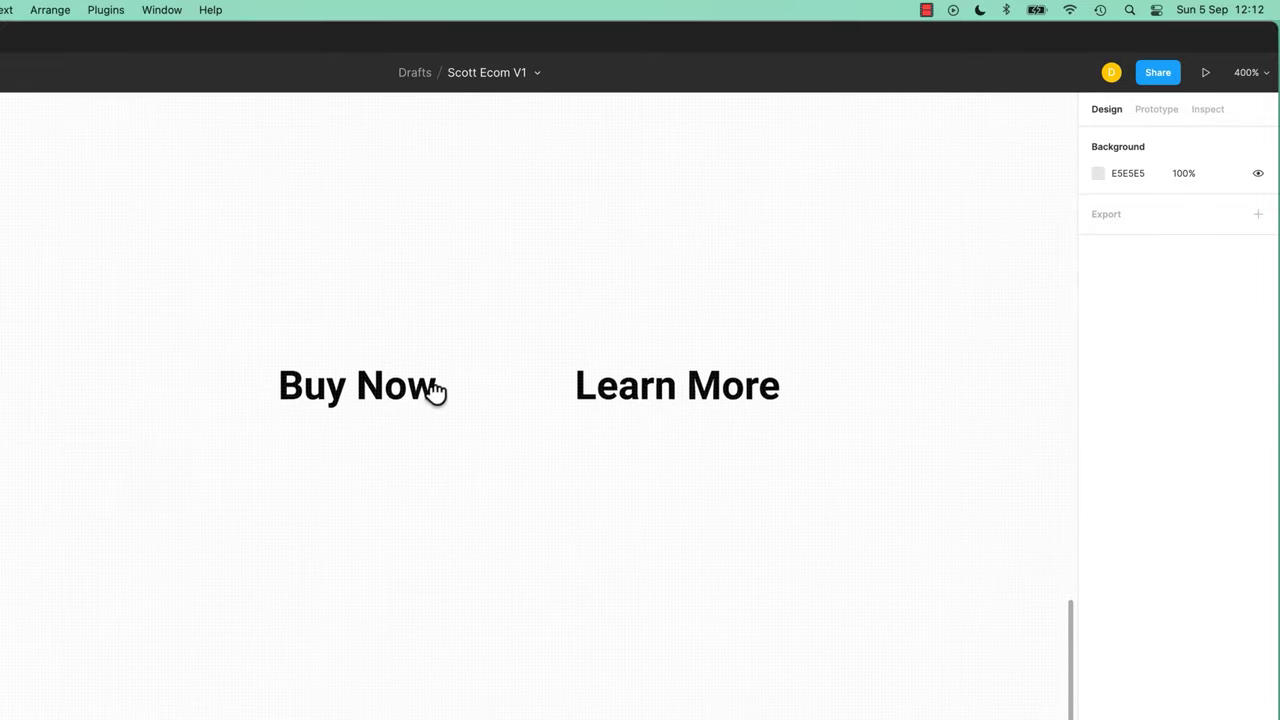
{"action": "scroll", "coordinate": [435, 390], "scroll_direction": "left", "scroll_amount": 2}
{"action": "scroll", "coordinate": [435, 390], "scroll_direction": "up", "scroll_amount": 1}
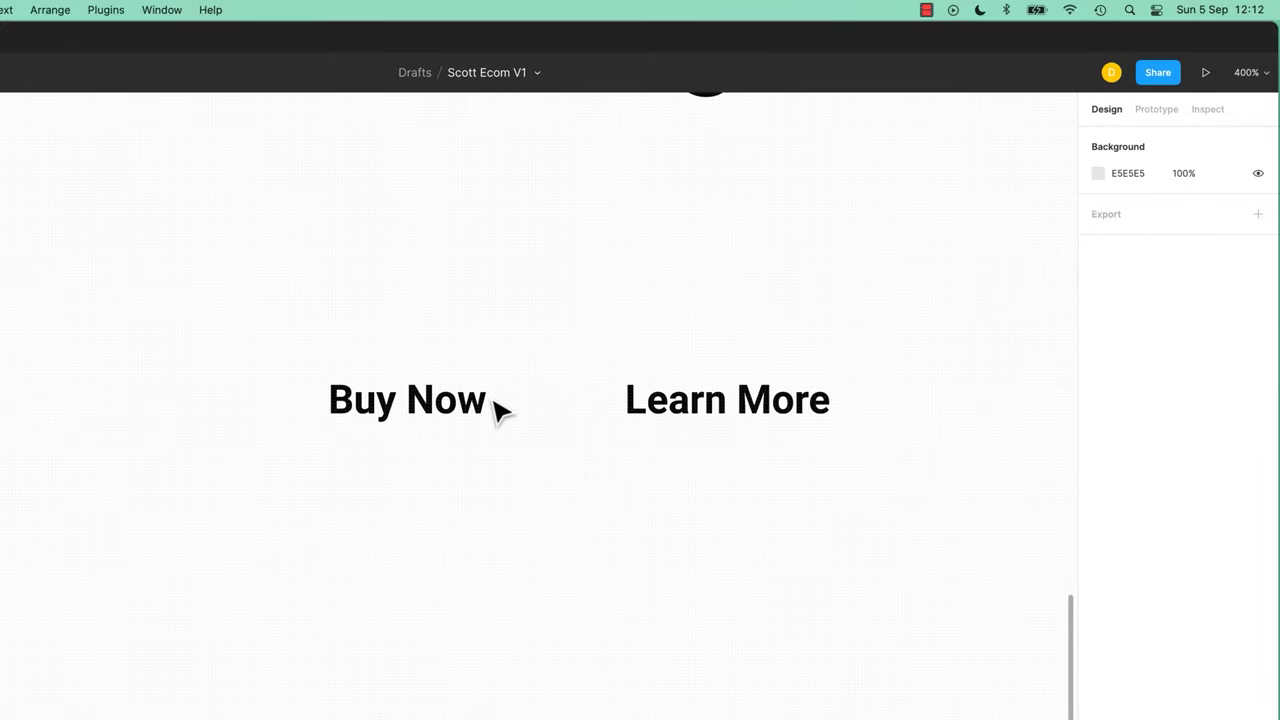
{"action": "key", "text": "r"}
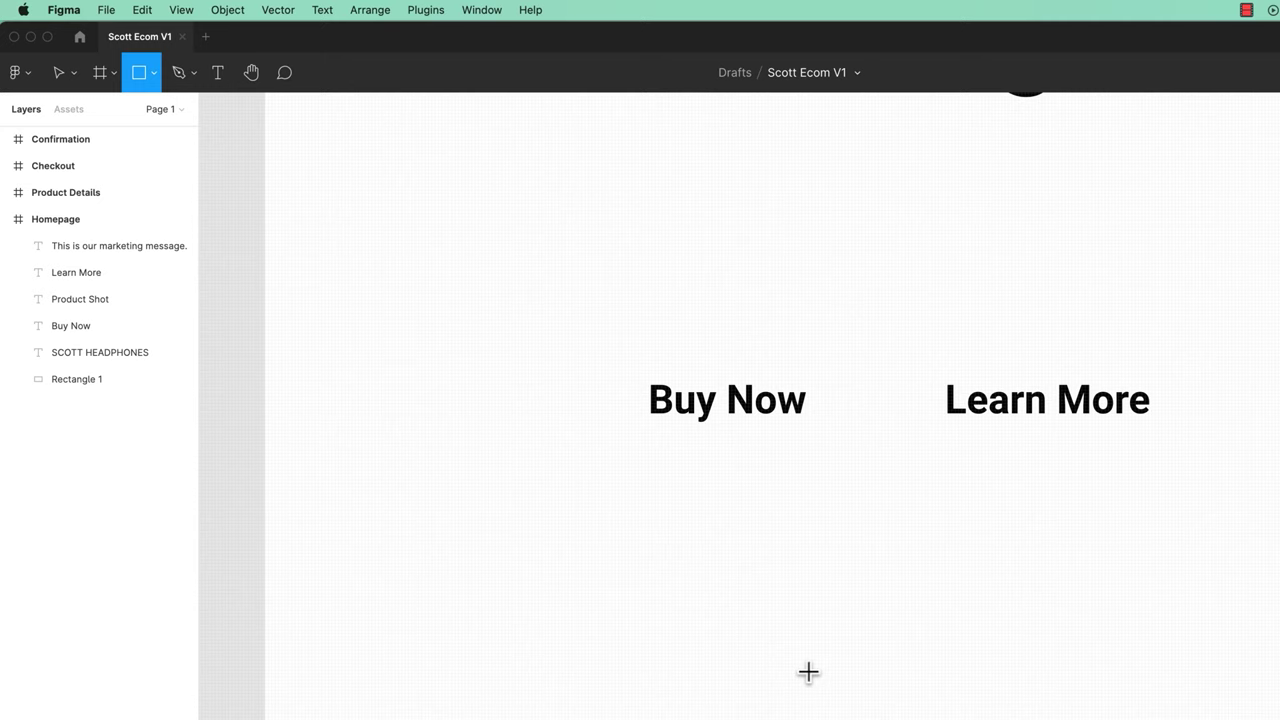
{"action": "left_click_drag", "start_coordinate": [598, 347], "coordinate": [858, 460]}
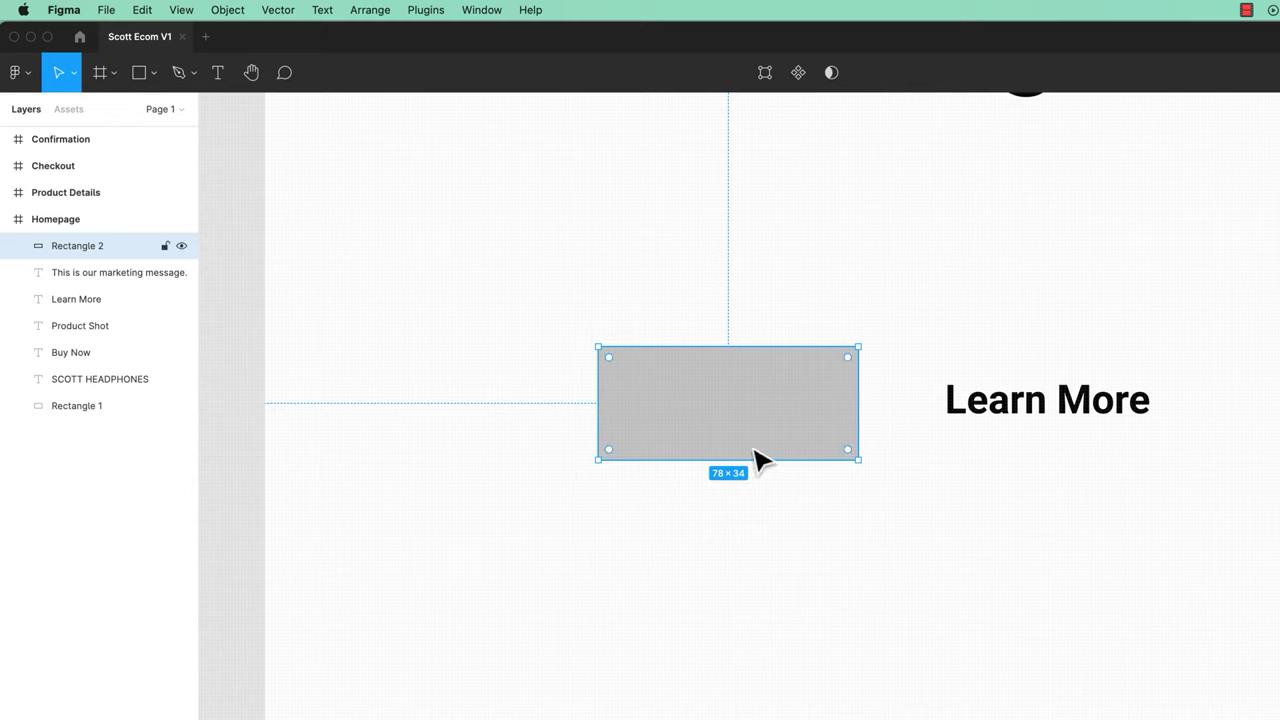
Put the 78×34 box behind the Buy Now text, nudge it up, and Alt-drag a copy onto Learn More.
{"action": "key", "text": "super+alt+bracketleft"}
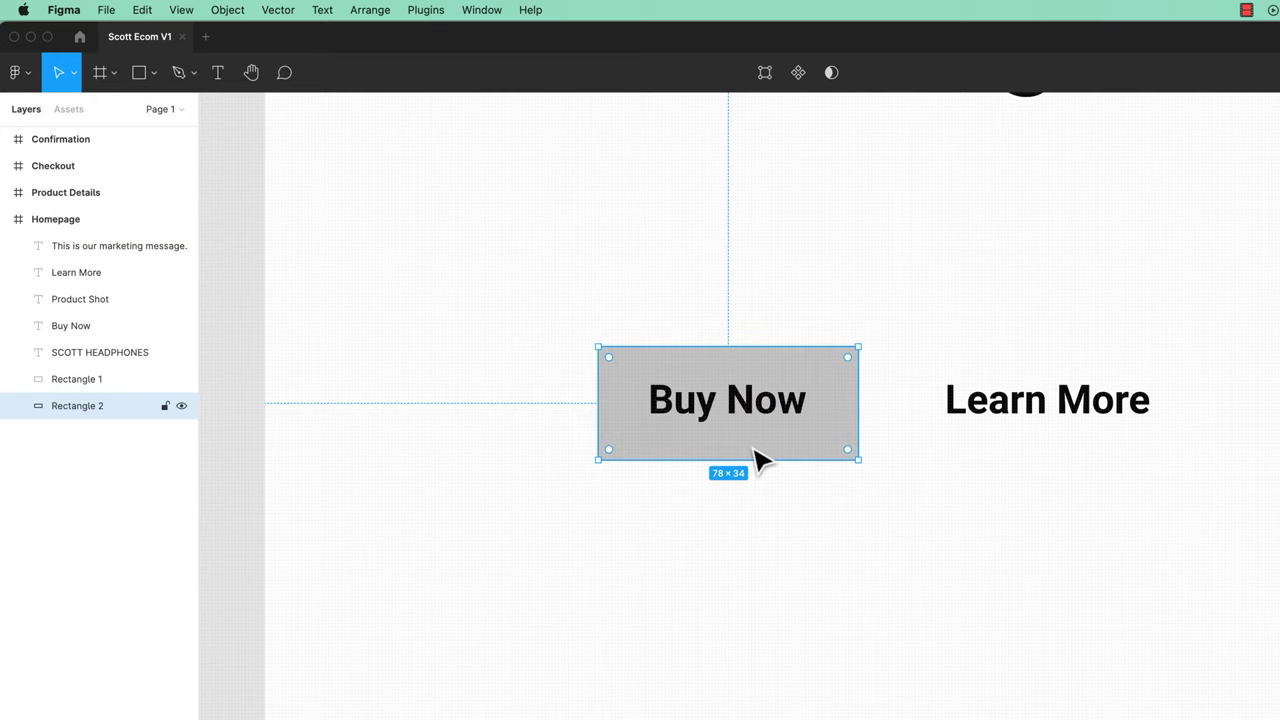
{"action": "key", "text": "super+alt+bracketright"}
{"action": "key", "text": "super+alt+bracketleft"}
{"action": "key", "text": "super+alt+bracketright"}
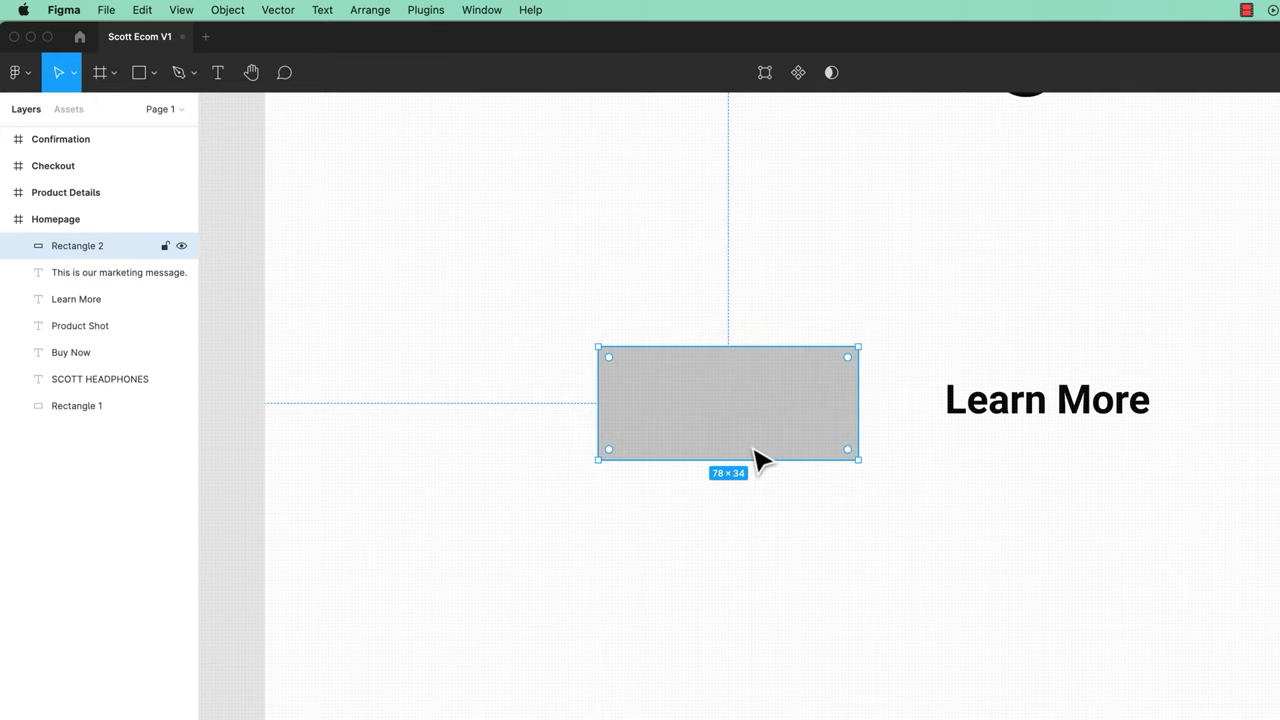
{"action": "key", "text": "super+alt+bracketleft"}
{"action": "key", "text": "Up"}
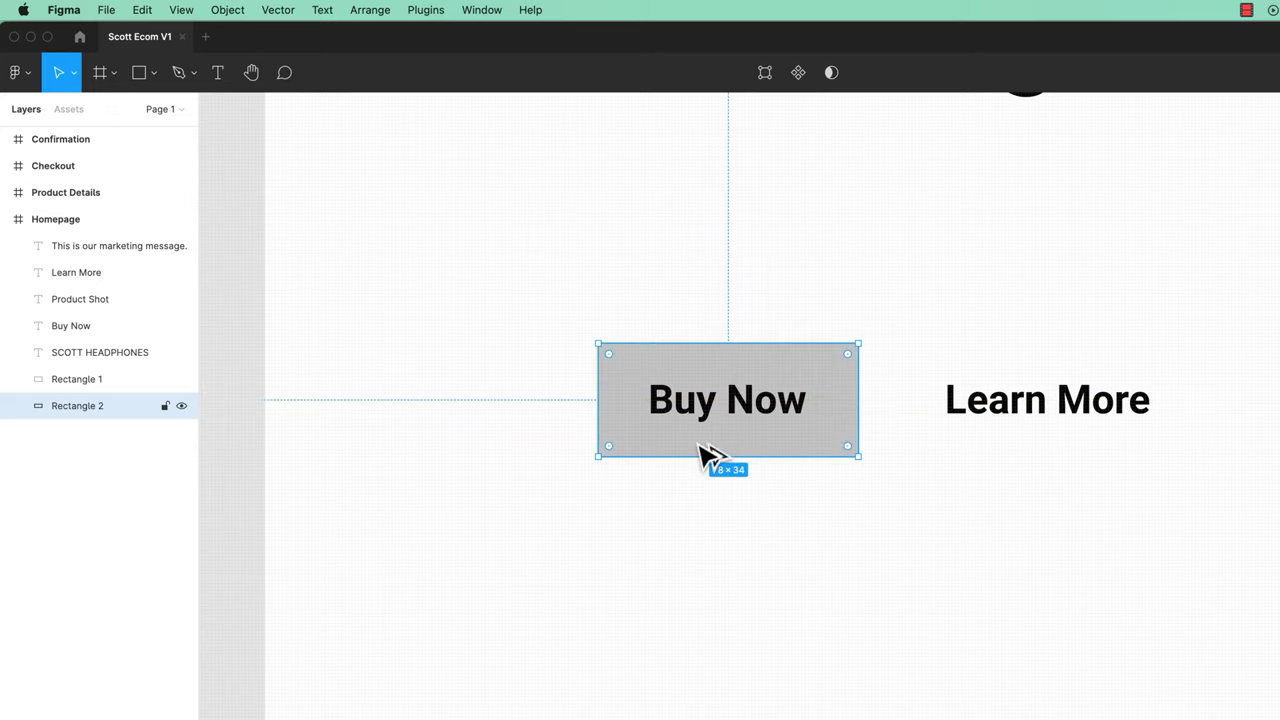
{"action": "left_click_drag", "start_coordinate": [691, 457], "coordinate": [1008, 455]}
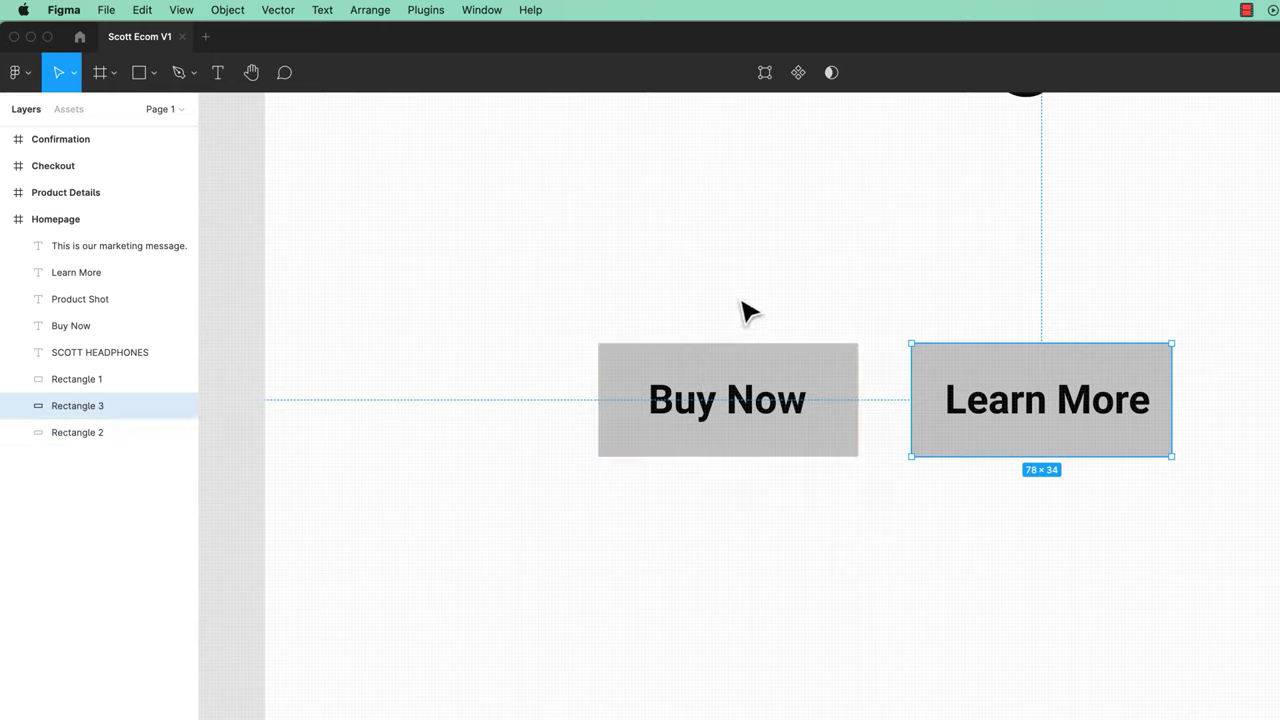
Drag the Buy Now box's corner-radius handle inward to give it slightly rounded corners.
{"action": "left_click", "coordinate": [842, 370]}
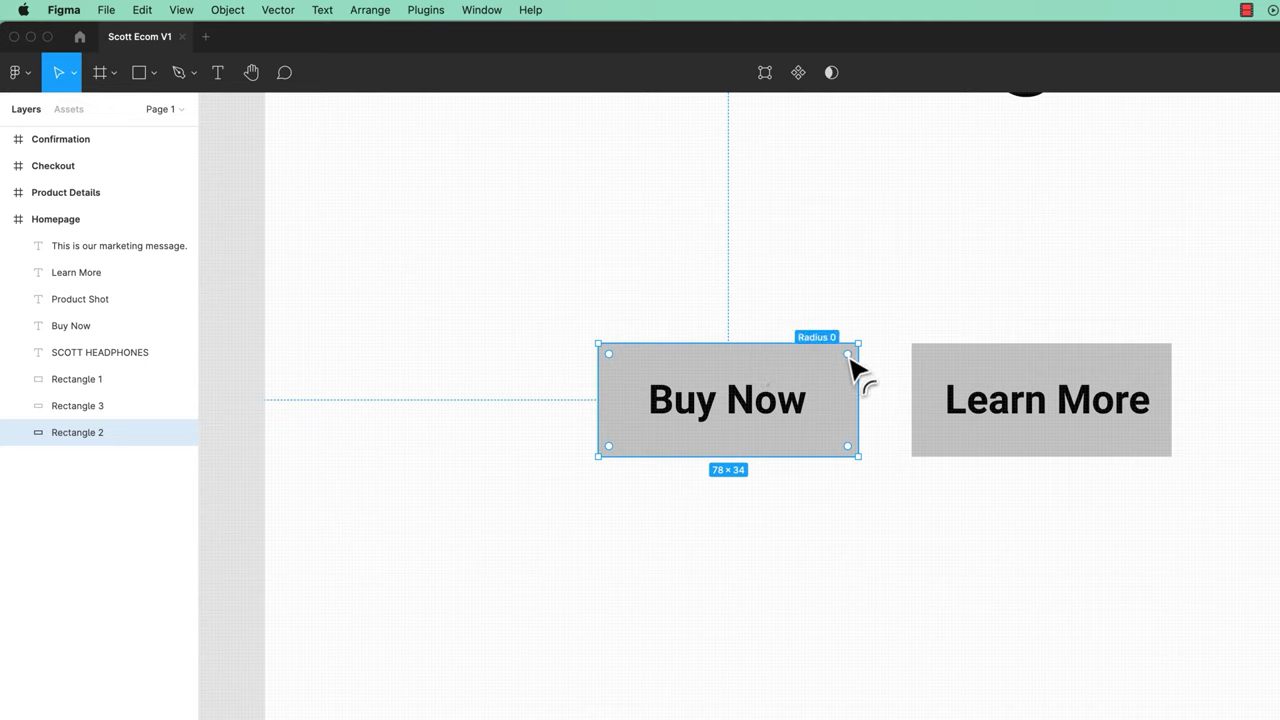
{"action": "scroll", "coordinate": [852, 368], "scroll_direction": "down", "scroll_amount": 5}
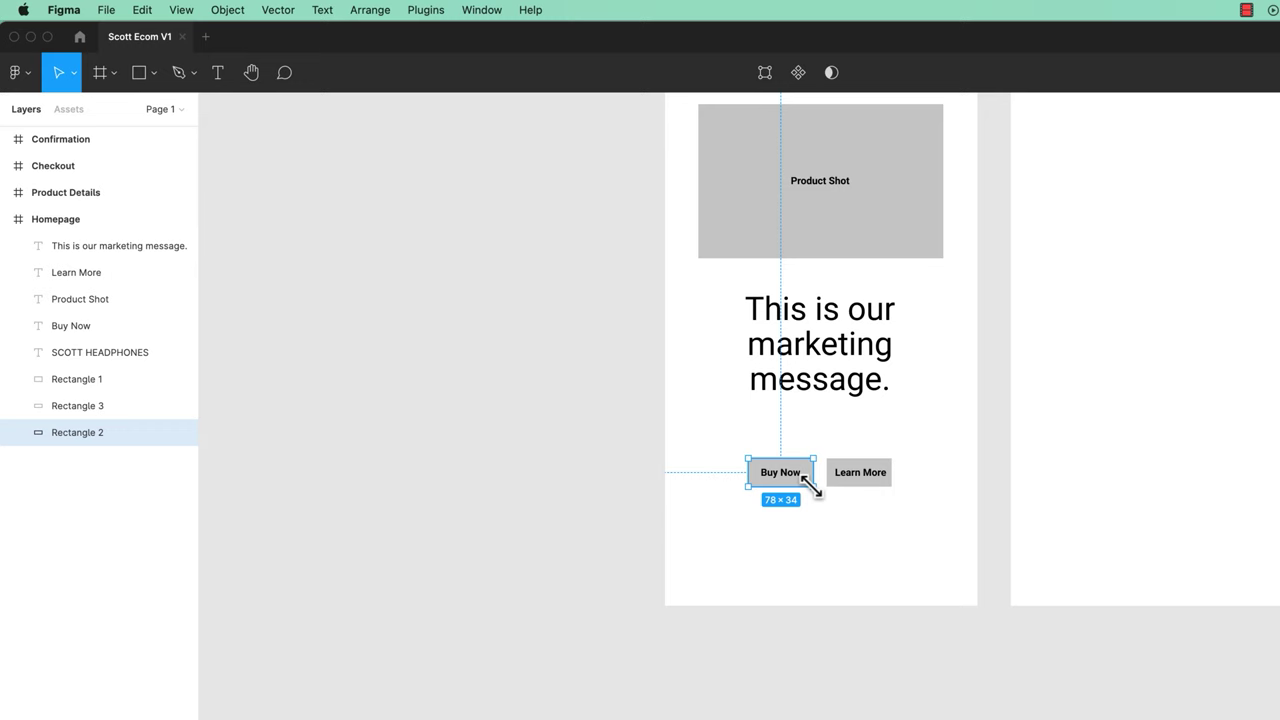
{"action": "scroll", "coordinate": [820, 497], "scroll_direction": "up", "scroll_amount": 5}
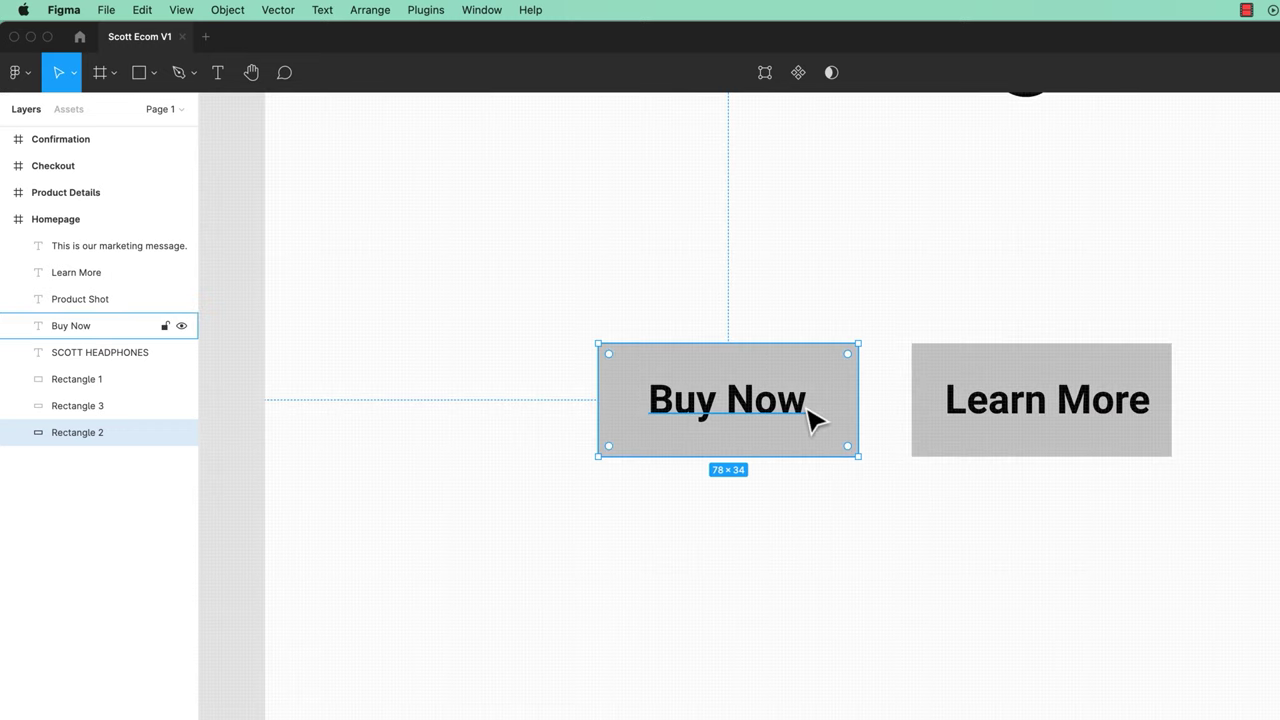
{"action": "key", "text": "minus"}
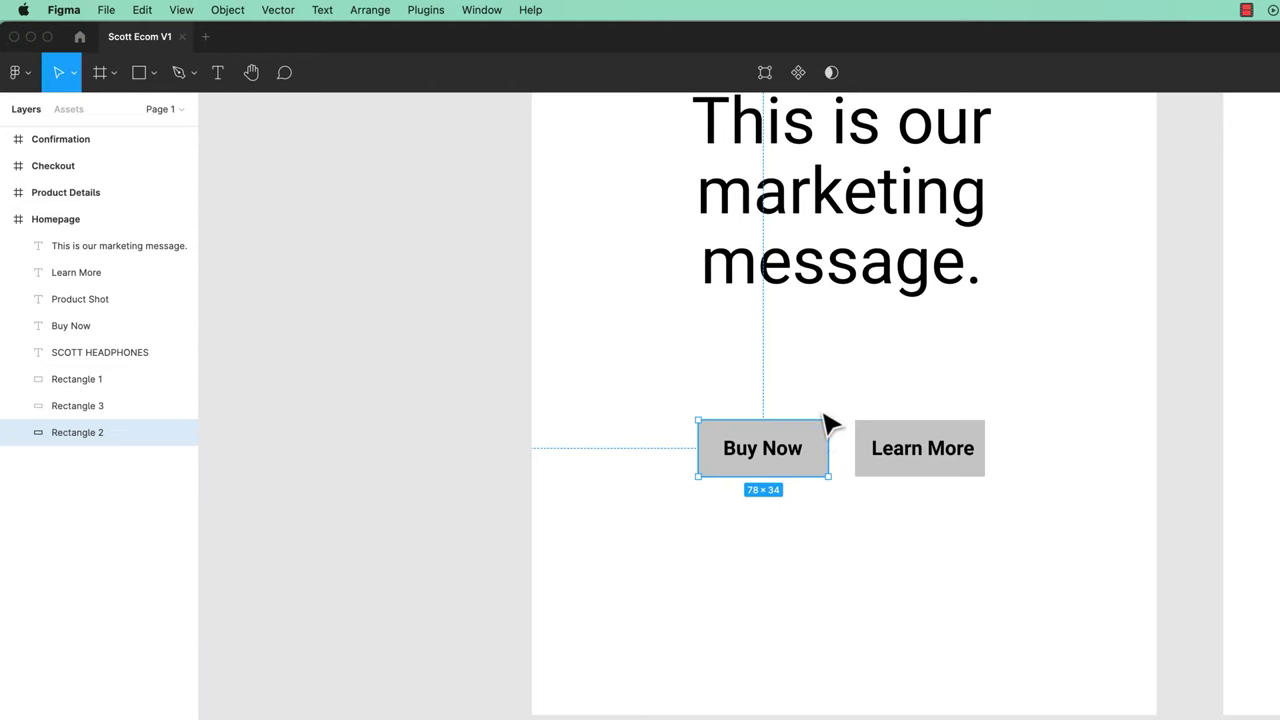
{"action": "key", "text": "plus"}
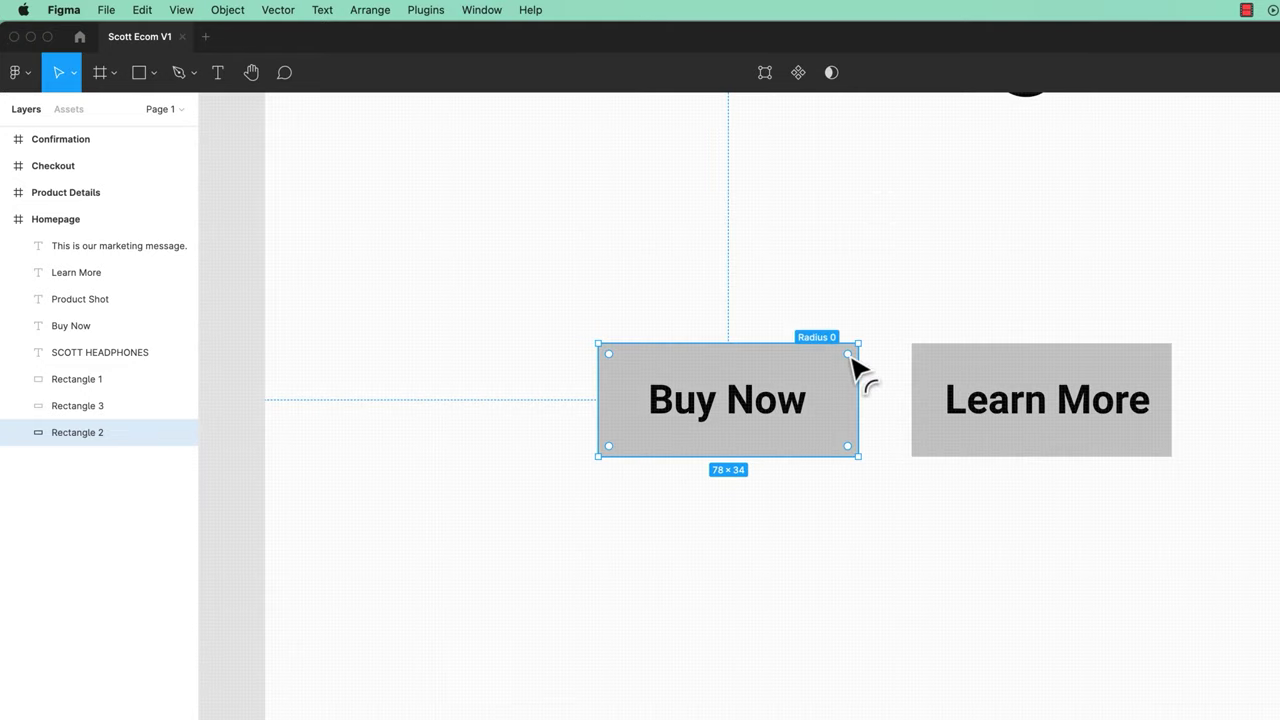
{"action": "left_click_drag", "start_coordinate": [846, 356], "coordinate": [850, 360]}
{"action": "left_click", "coordinate": [748, 622]}
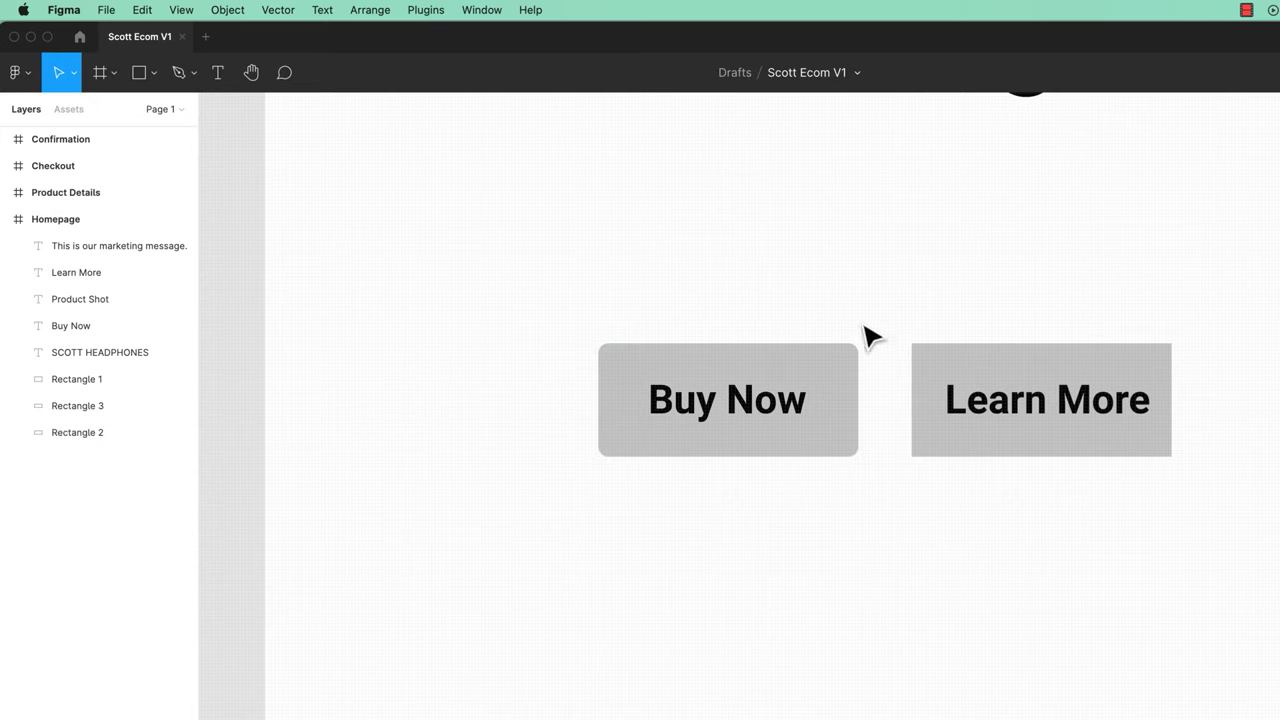
{"action": "left_click", "coordinate": [842, 350]}
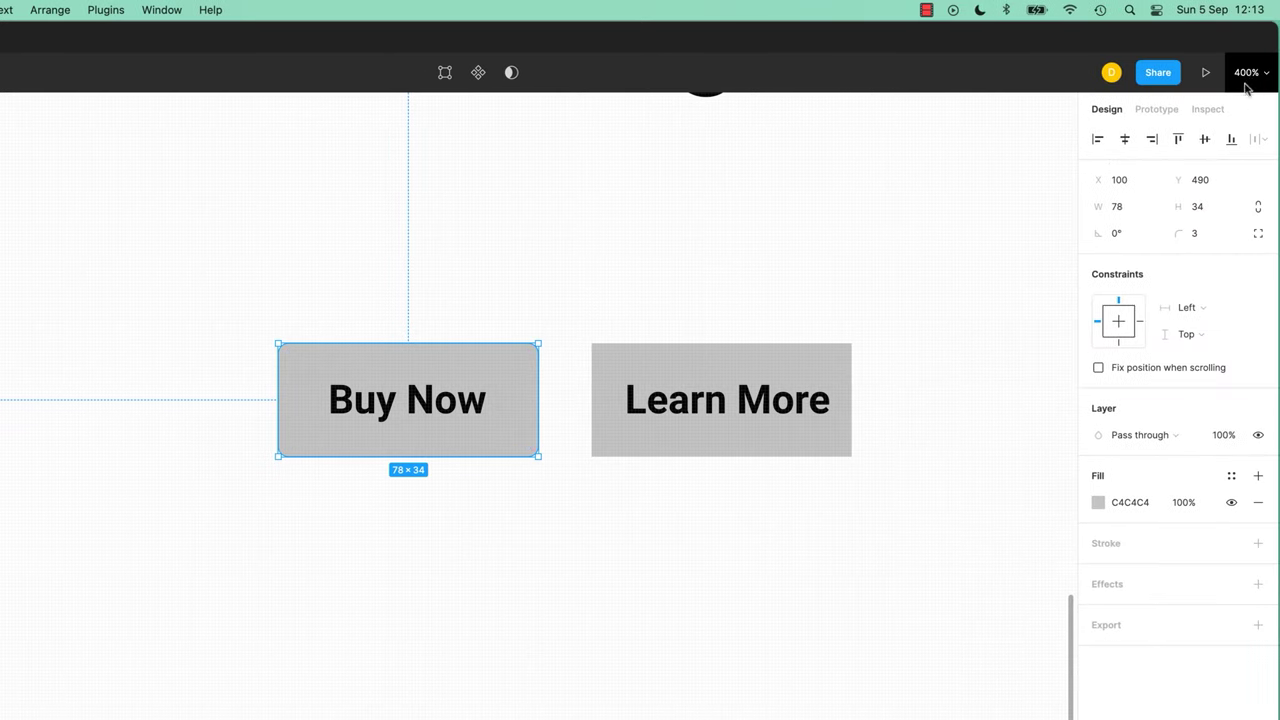
{"action": "left_click", "coordinate": [1252, 75]}
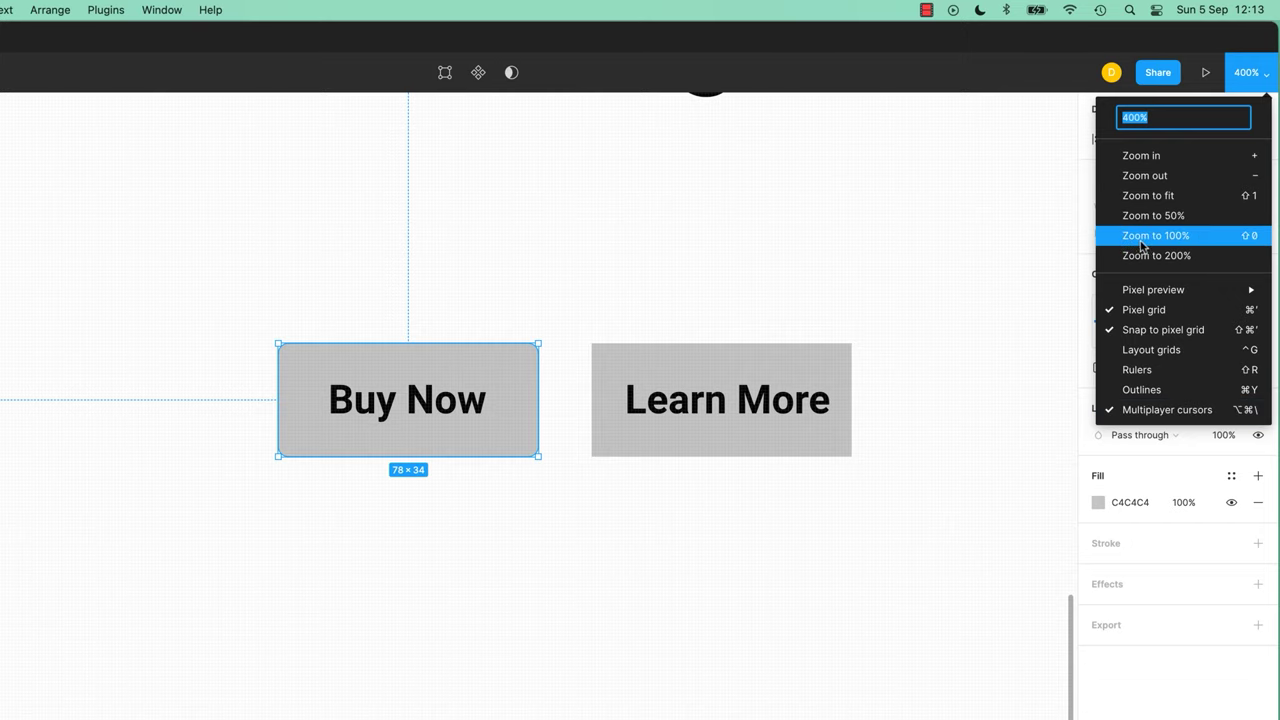
At 100% zoom, set the Buy Now box's corner radius to 4.
{"action": "left_click", "coordinate": [1249, 237]}
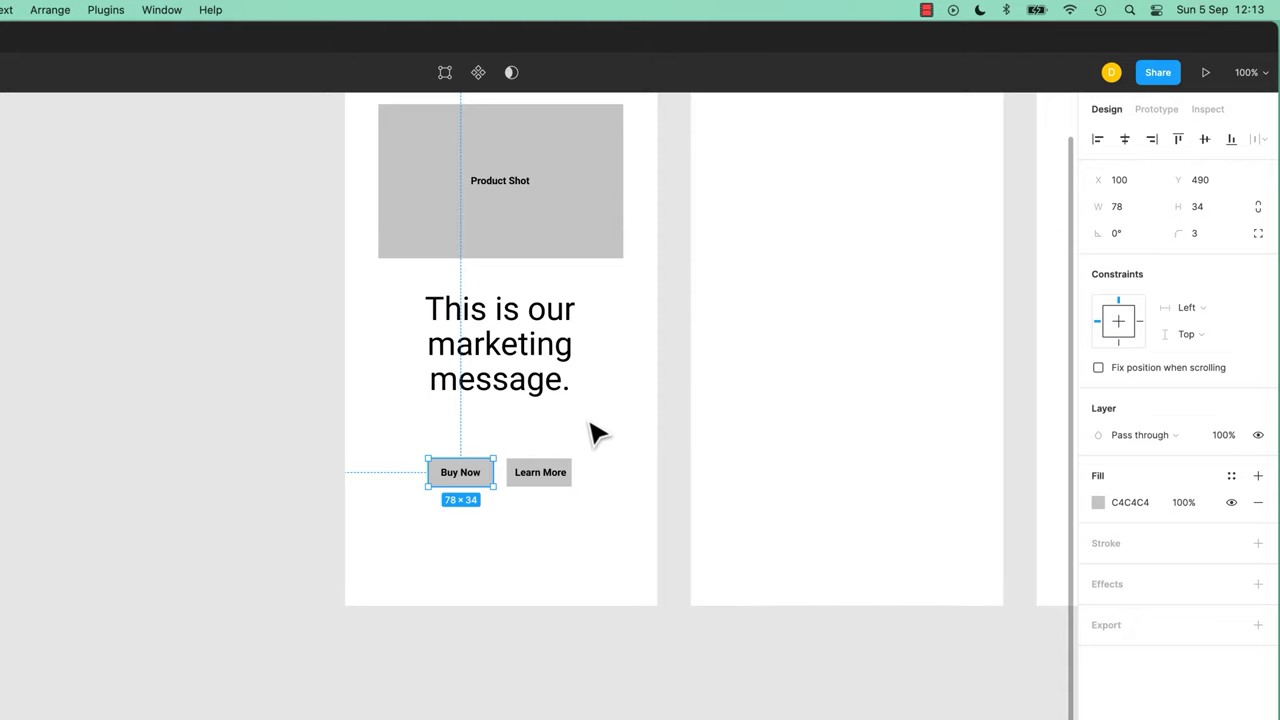
{"action": "left_click", "coordinate": [668, 456]}
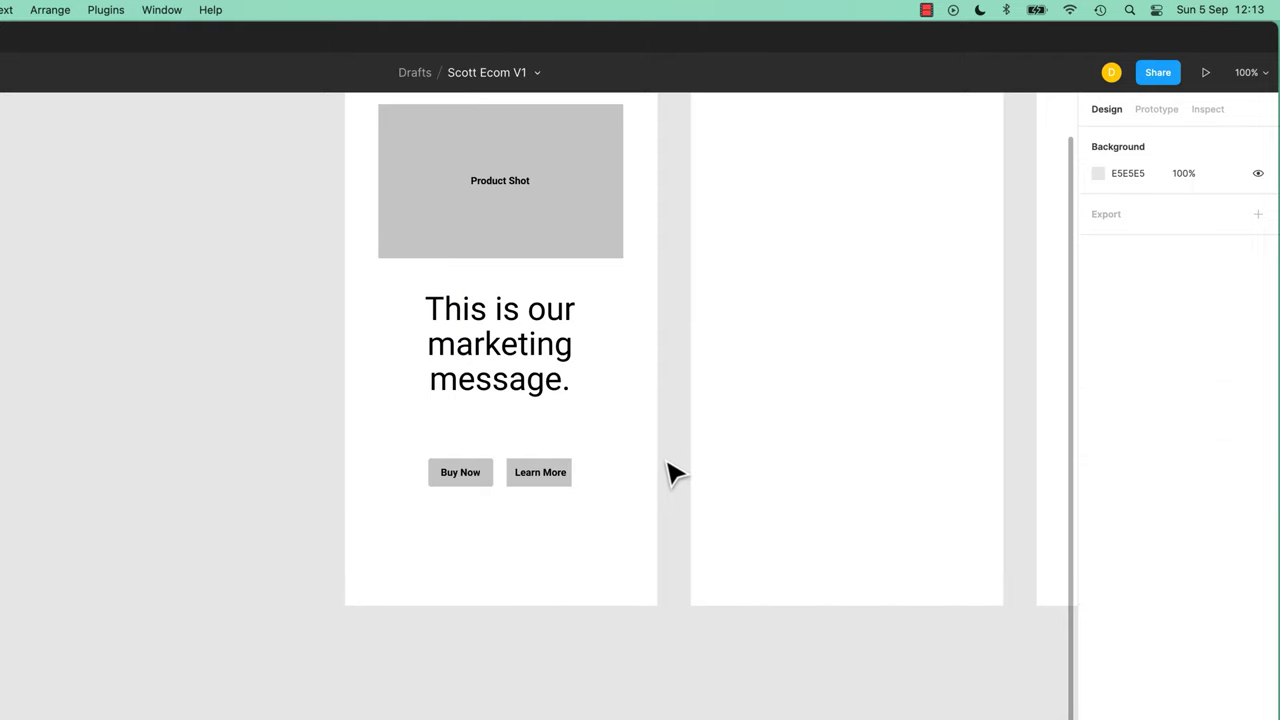
{"action": "left_click", "coordinate": [488, 468]}
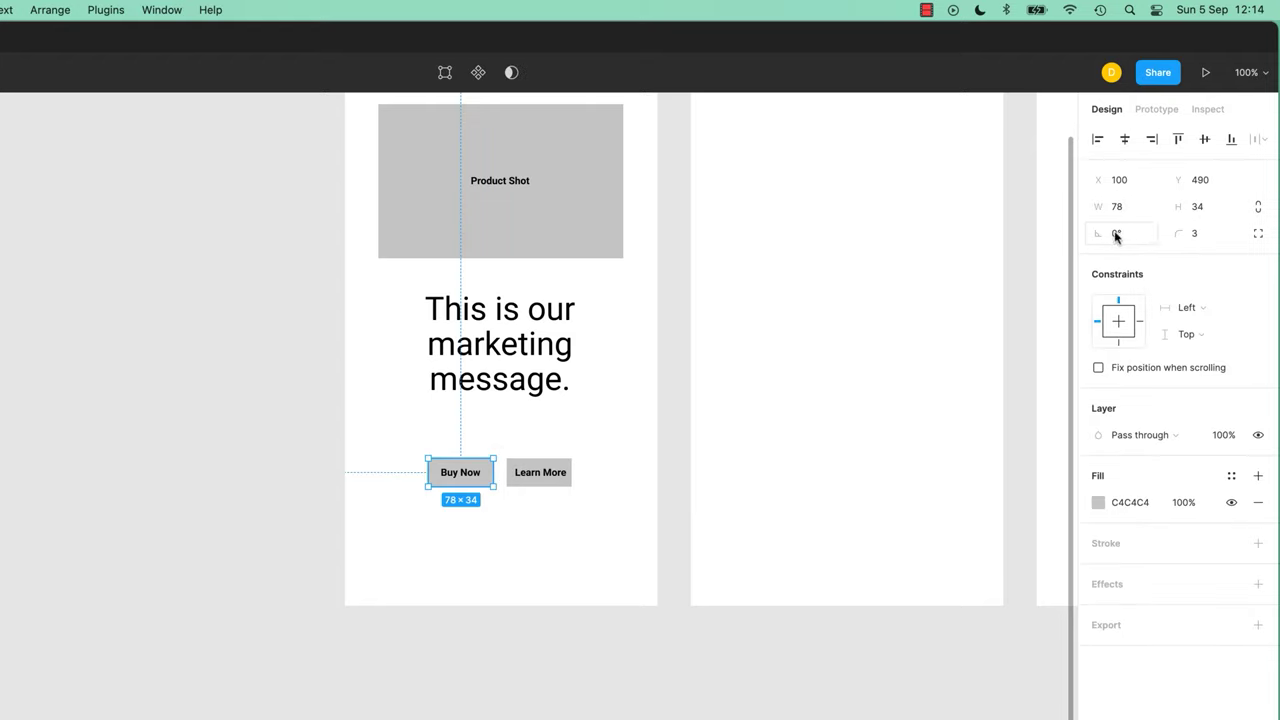
{"action": "left_click", "coordinate": [1210, 242]}
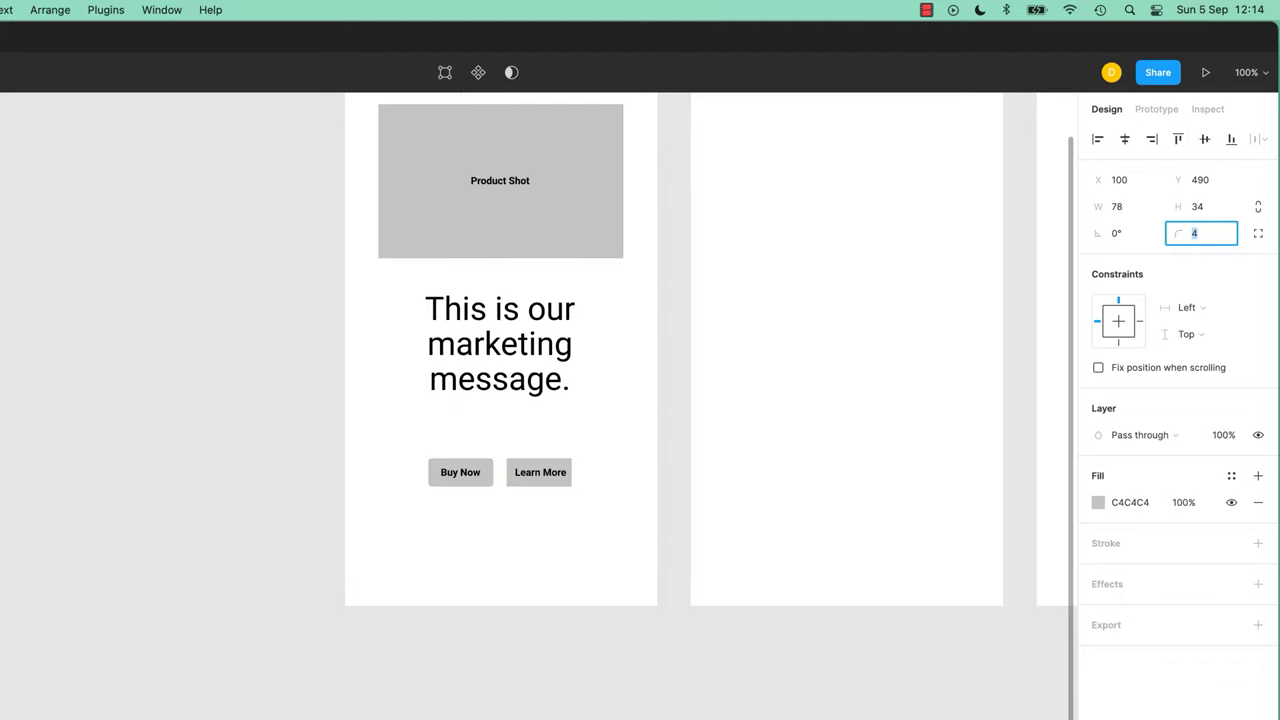
{"action": "key", "text": "Up"}
{"action": "key", "text": "Up"}
Give the Learn More box and the Product Shot placeholder a corner radius of 5.
{"action": "left_click", "coordinate": [572, 472]}
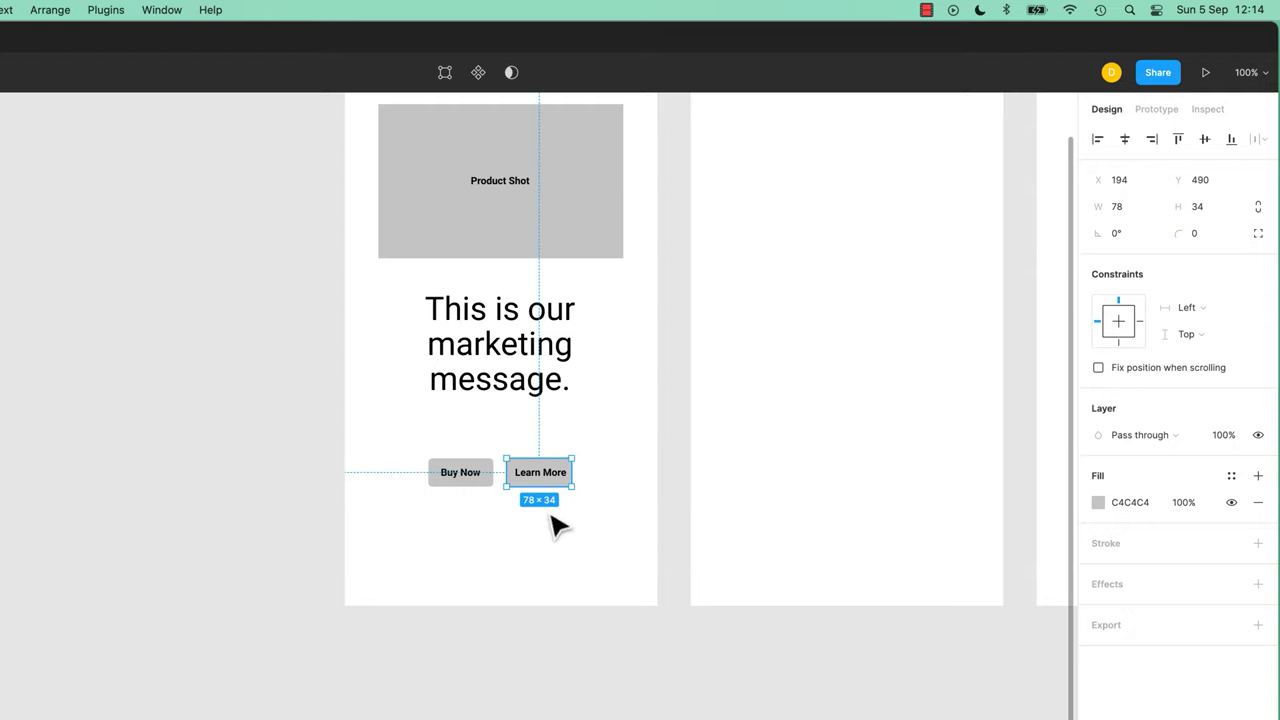
{"action": "left_click", "coordinate": [1207, 240]}
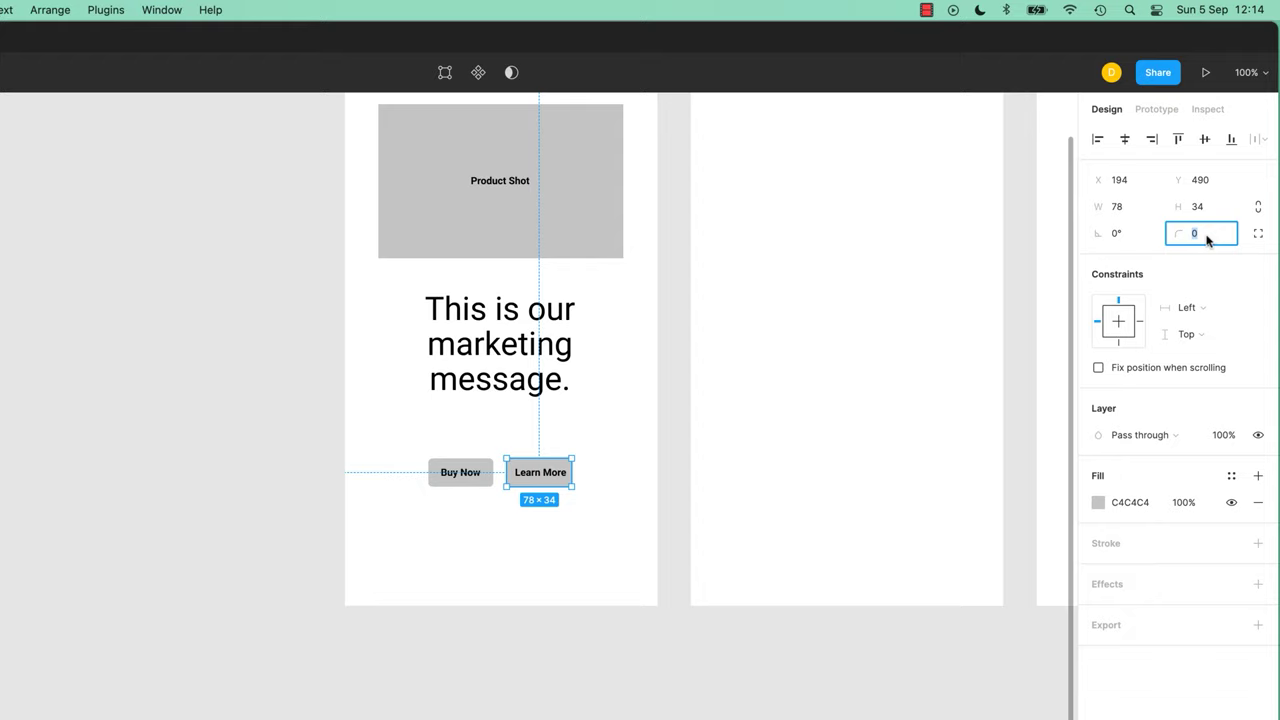
{"action": "type", "text": "5"}
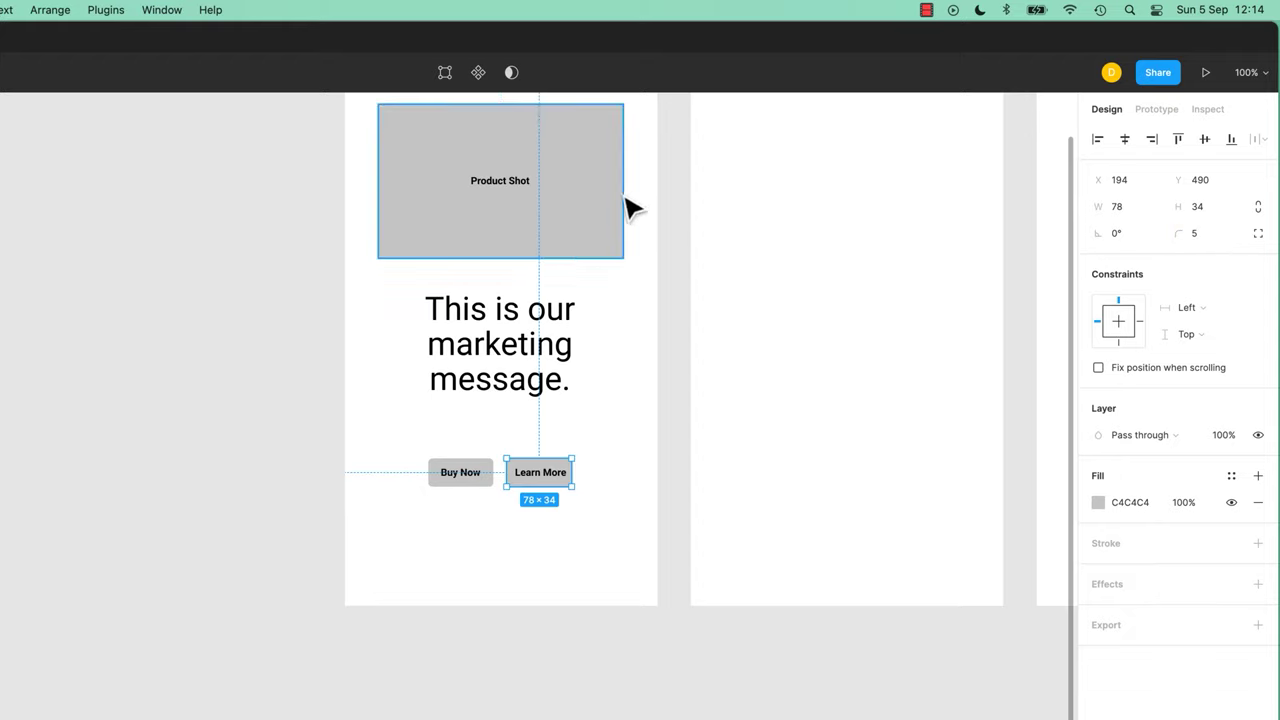
{"action": "left_click", "coordinate": [618, 205]}
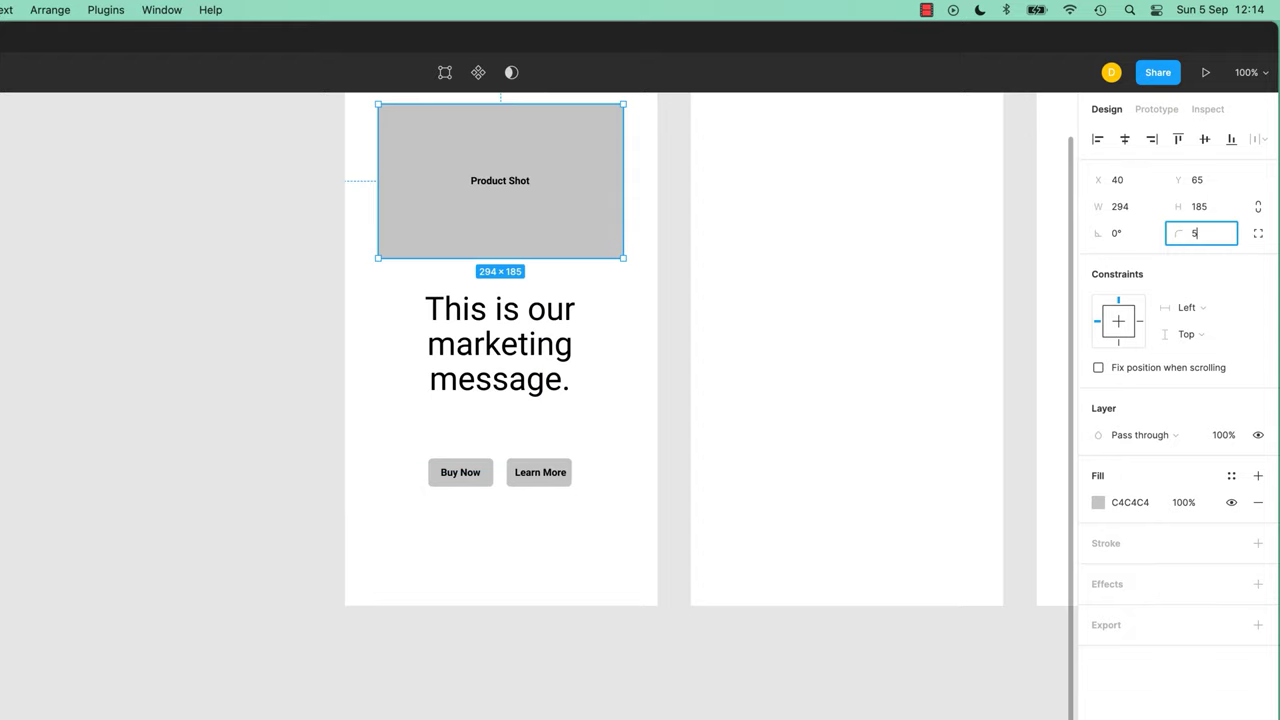
{"action": "key", "text": "Return"}
{"action": "left_click", "coordinate": [250, 440]}
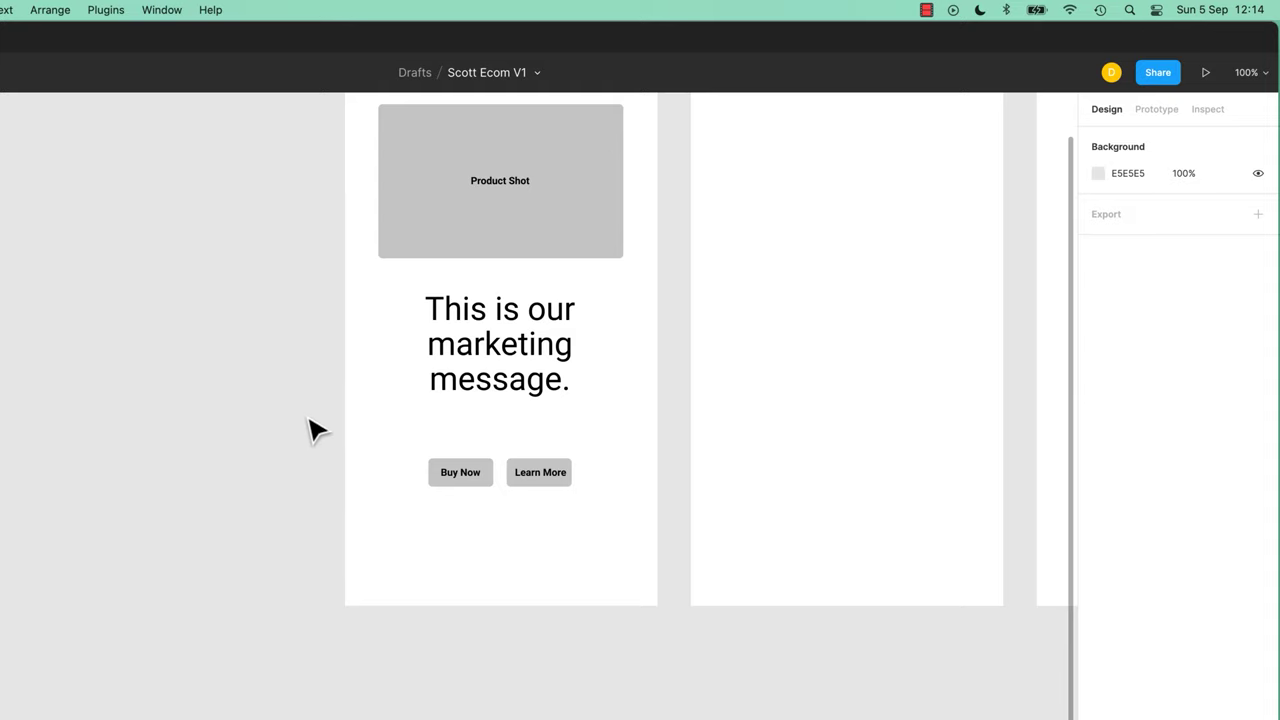
Try a larger bottom-right radius on the Product Shot placeholder, then undo it to keep uniform 5 px corners.
{"action": "left_click_drag", "start_coordinate": [270, 350], "coordinate": [223, 617]}
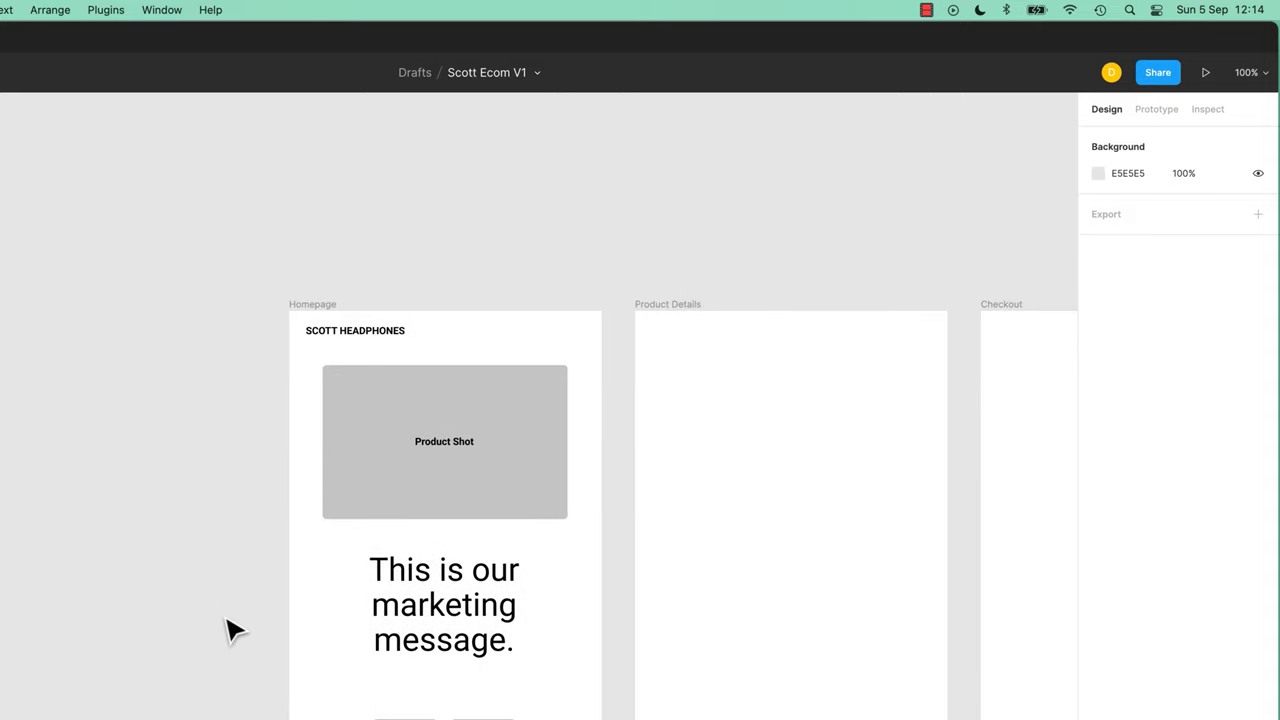
{"action": "left_click", "coordinate": [520, 503]}
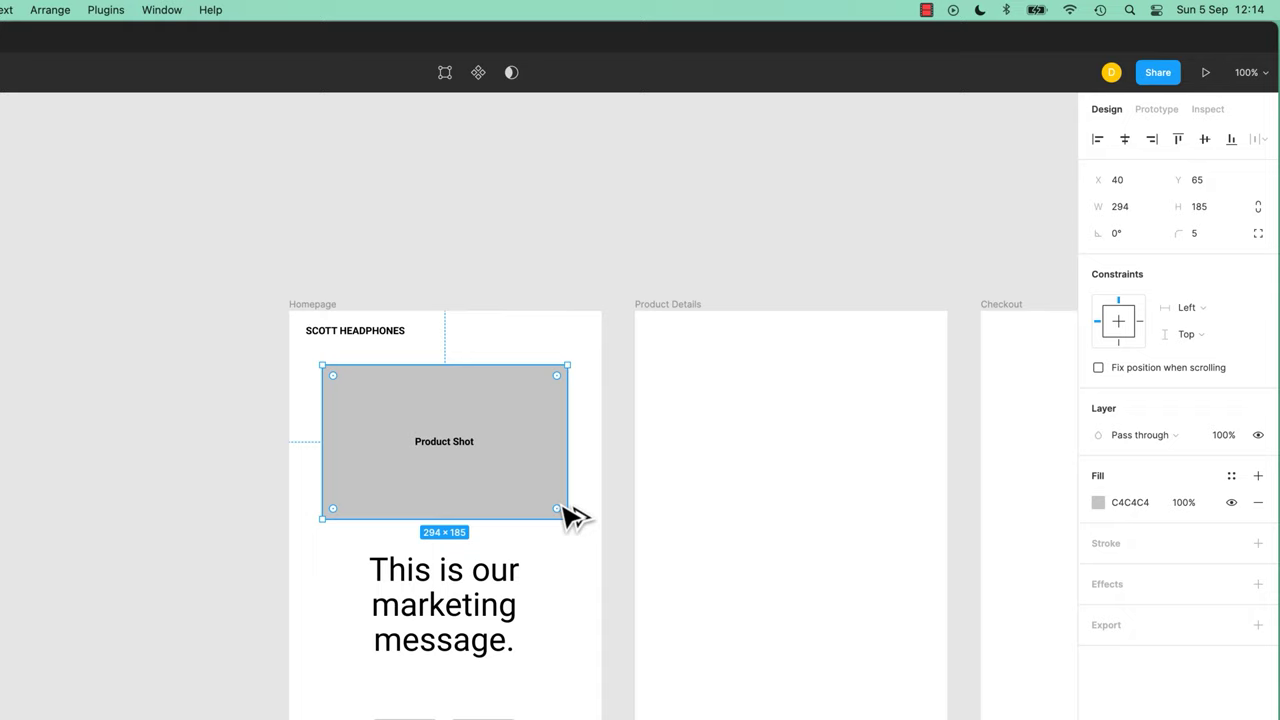
{"action": "left_click_drag", "start_coordinate": [558, 512], "coordinate": [474, 457]}
{"action": "left_click", "coordinate": [166, 543]}
{"action": "key", "text": "super+z"}
{"action": "key", "text": "super+z"}
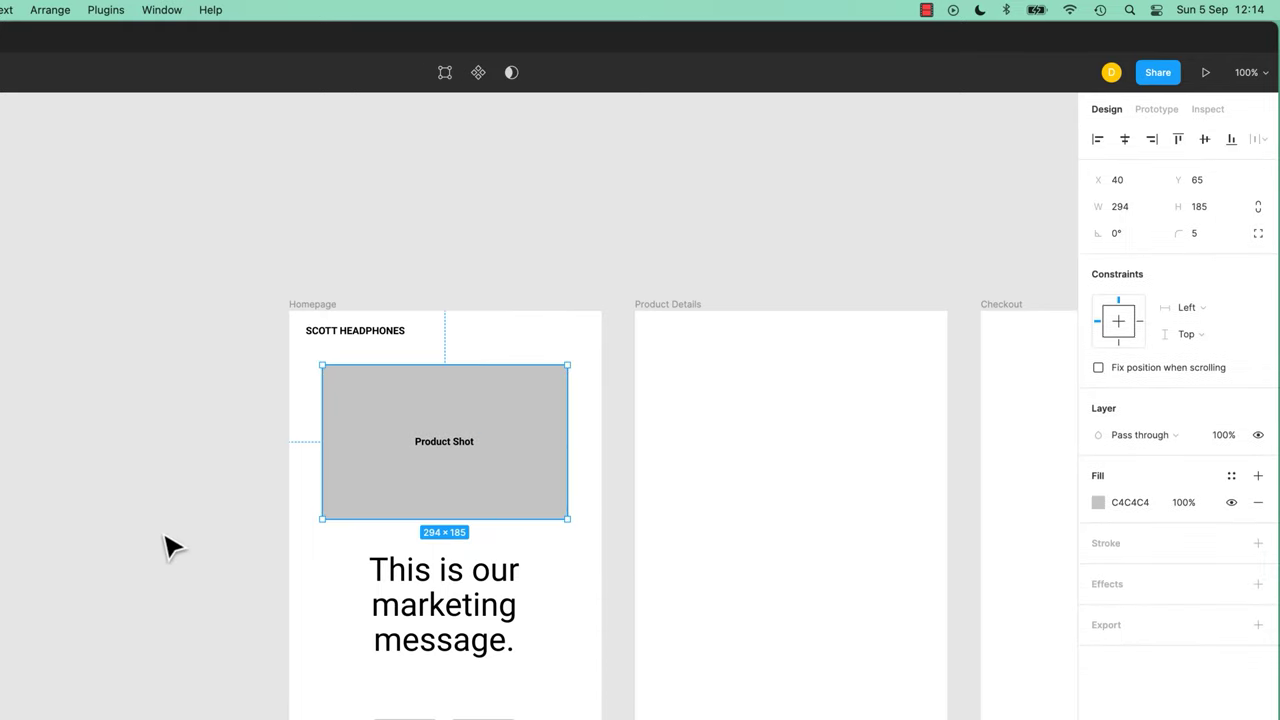
{"action": "key", "text": "Escape"}
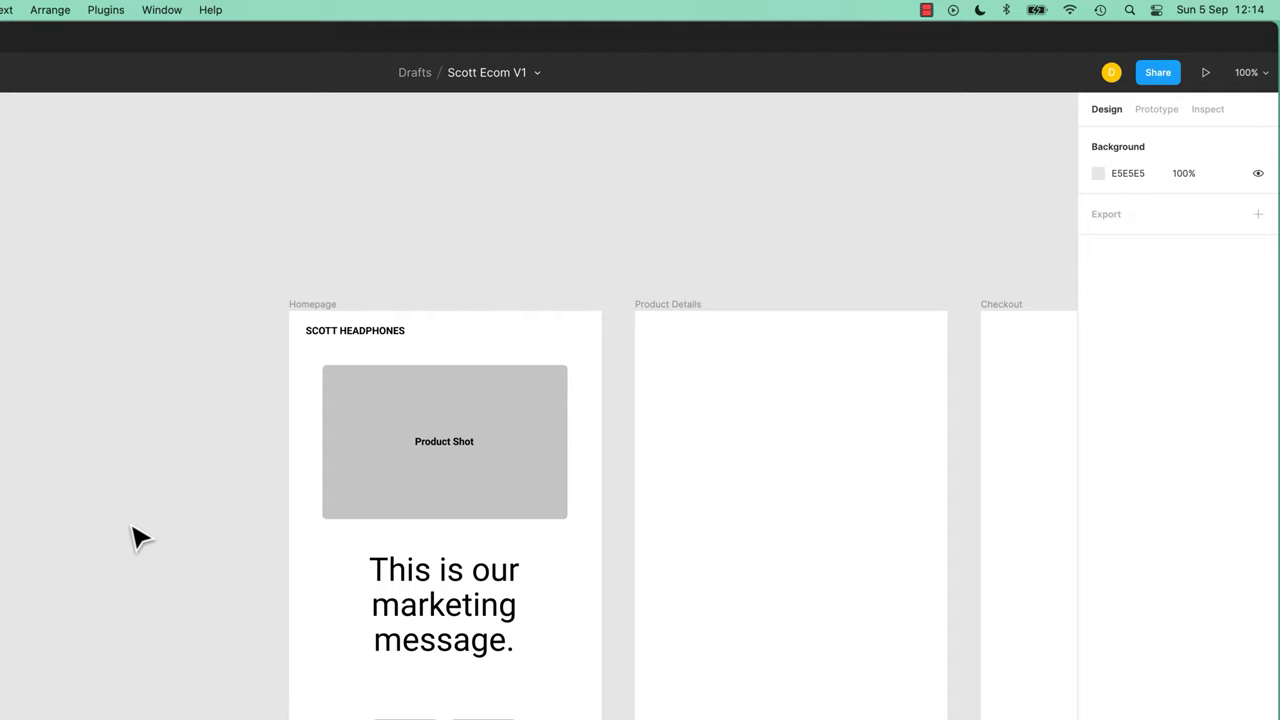
{"action": "left_click", "coordinate": [505, 511]}
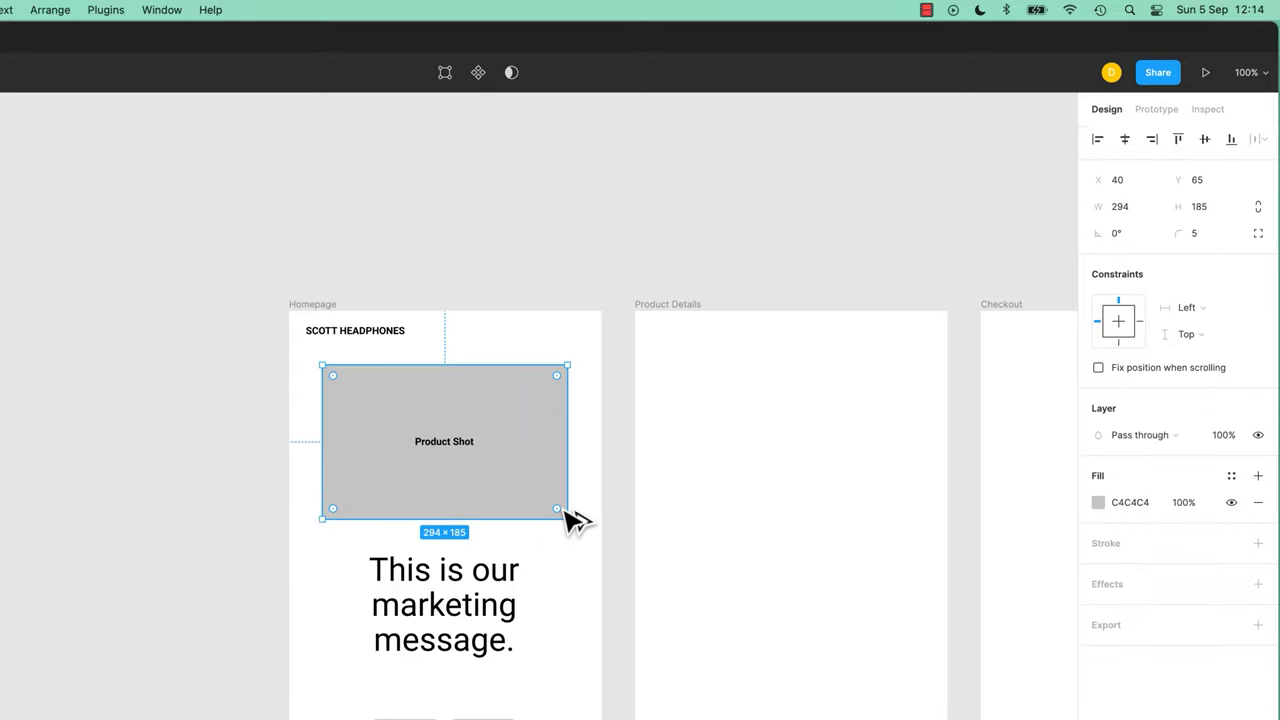
{"action": "left_click_drag", "start_coordinate": [566, 514], "coordinate": [514, 497]}
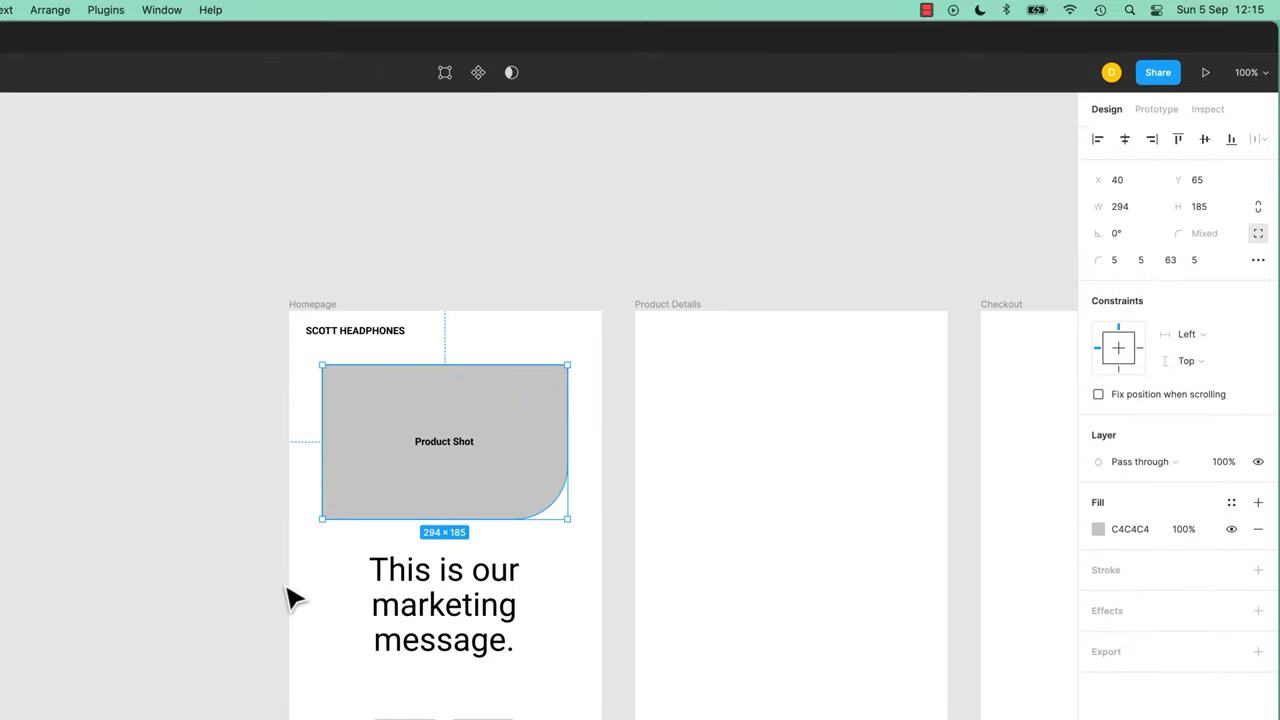
{"action": "key", "text": "super+z"}
{"action": "left_click", "coordinate": [190, 612]}
Draw a 31×31 gray circle, Ellipse 1, just below the Product Shot placeholder's bottom-right corner.
{"action": "scroll", "coordinate": [480, 447], "scroll_direction": "up", "scroll_amount": 5}
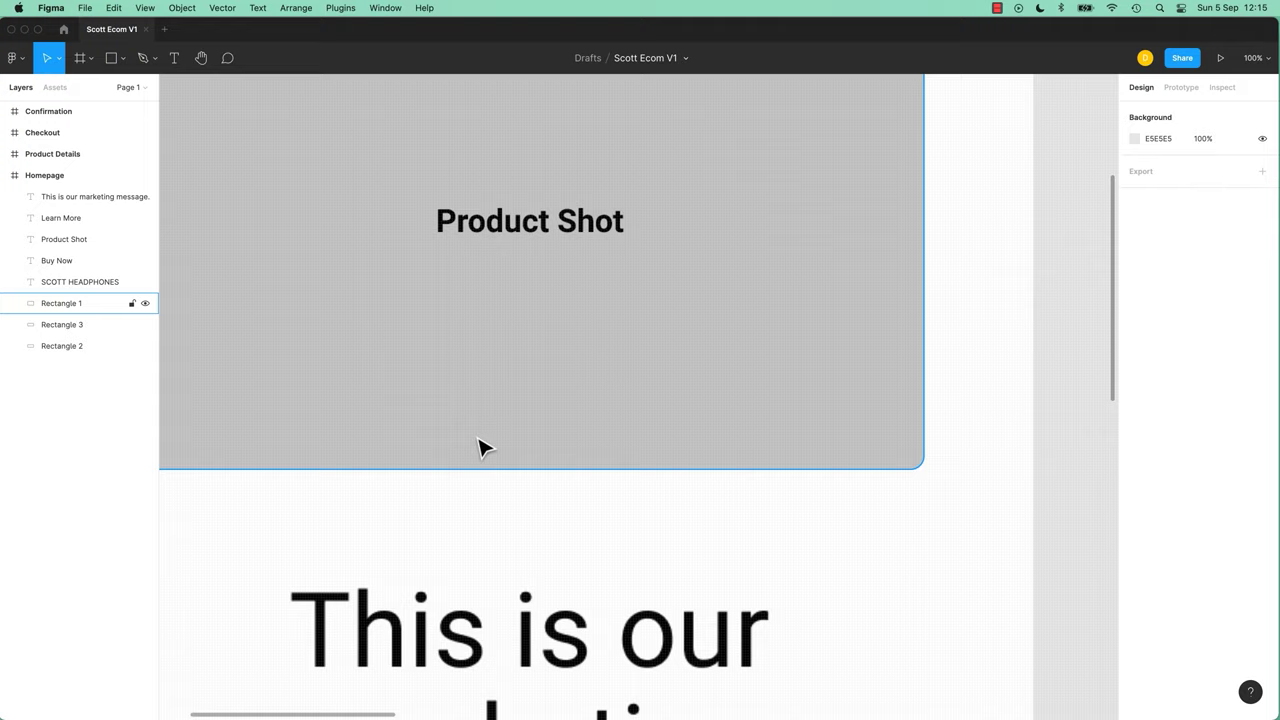
{"action": "scroll", "coordinate": [526, 429], "scroll_direction": "right", "scroll_amount": 5}
{"action": "scroll", "coordinate": [526, 429], "scroll_direction": "up", "scroll_amount": 3}
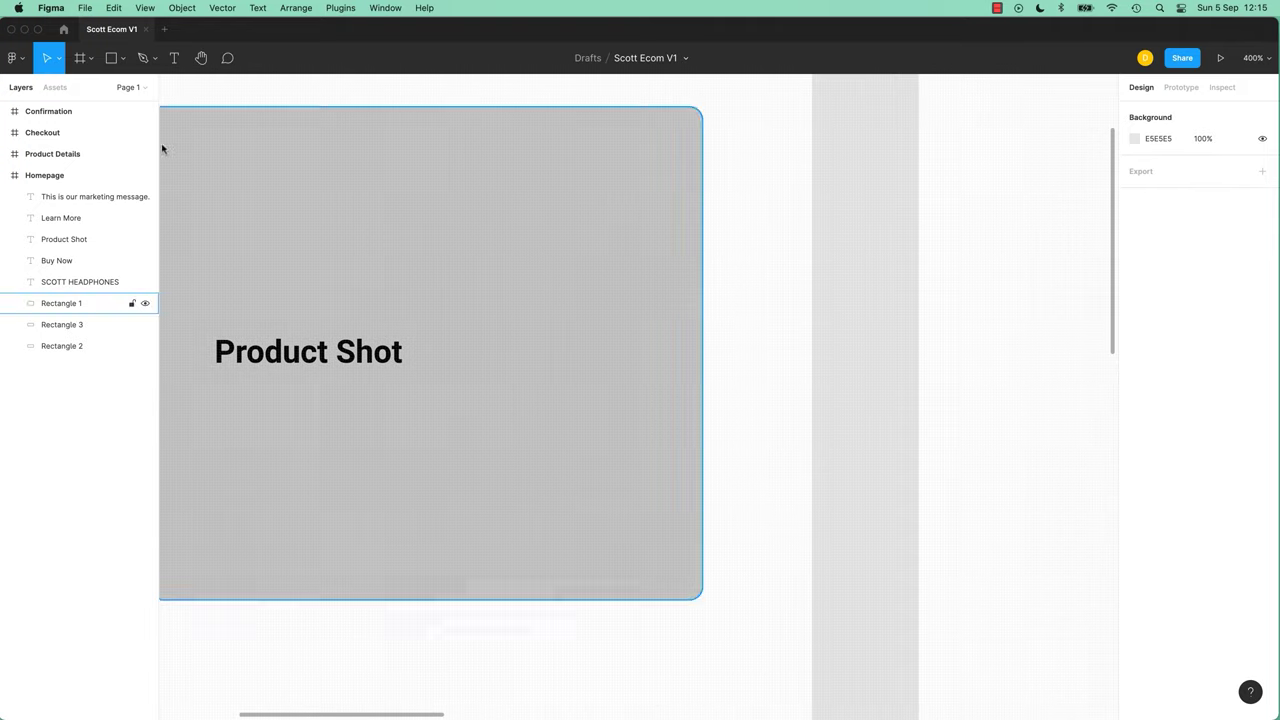
{"action": "left_click", "coordinate": [122, 58]}
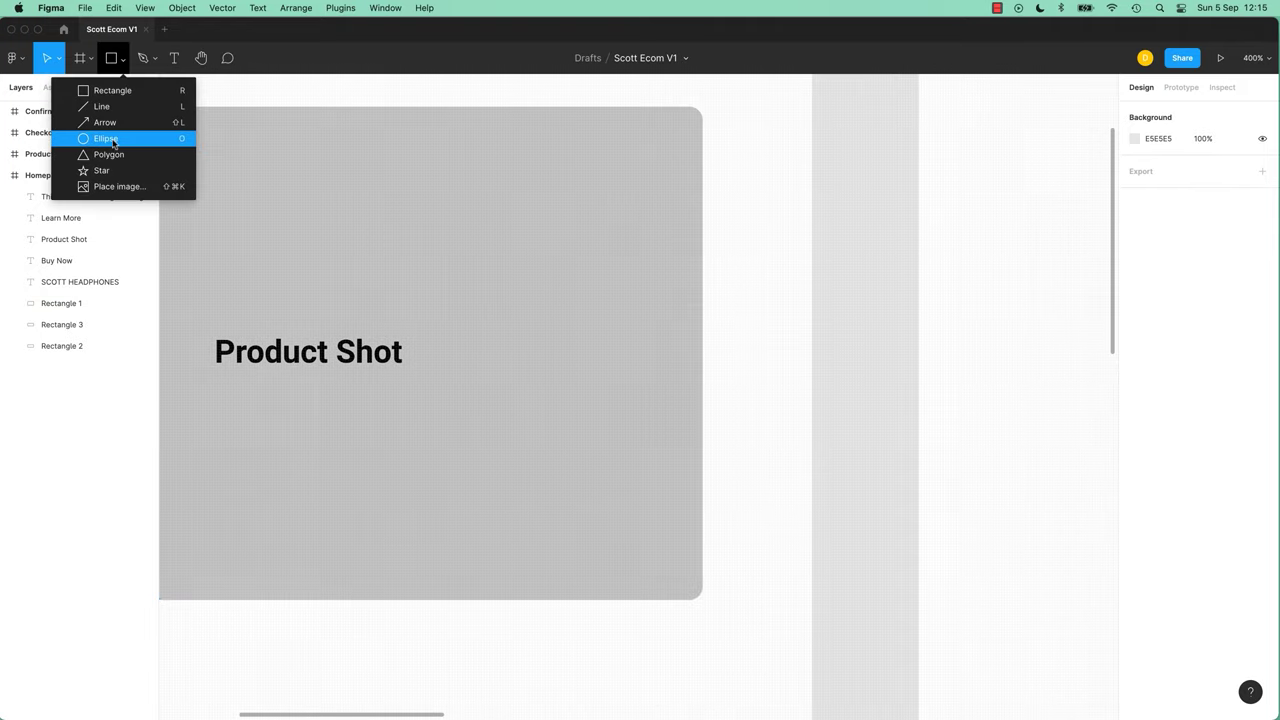
{"action": "left_click", "coordinate": [180, 140]}
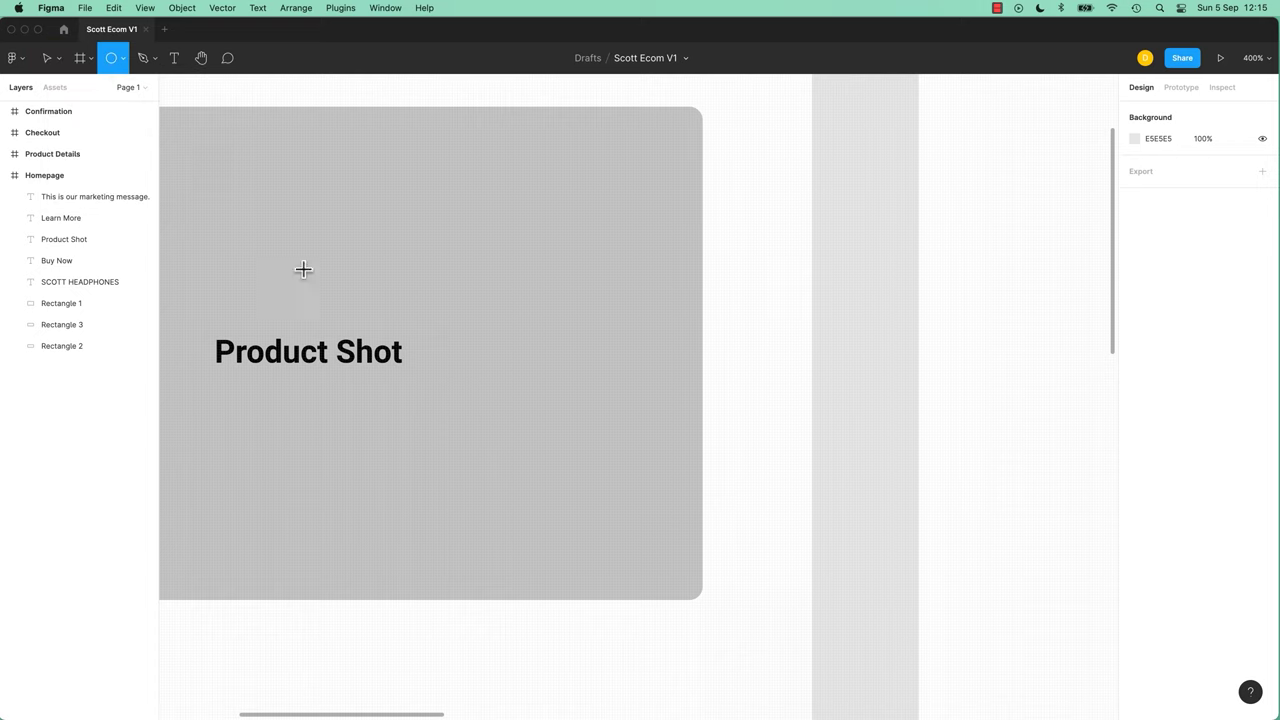
{"action": "mouse_move", "coordinate": [553, 483]}
{"action": "left_mouse_down"}
{"action": "mouse_move", "coordinate": [594, 393]}
{"action": "mouse_move", "coordinate": [691, 654]}
{"action": "mouse_move", "coordinate": [666, 443]}
{"action": "mouse_move", "coordinate": [563, 549]}
{"action": "mouse_move", "coordinate": [667, 594]}
{"action": "mouse_move", "coordinate": [646, 571]}
{"action": "mouse_move", "coordinate": [631, 580]}
{"action": "mouse_move", "coordinate": [651, 566]}
{"action": "mouse_move", "coordinate": [634, 563]}
{"action": "mouse_move", "coordinate": [651, 583]}
{"action": "mouse_move", "coordinate": [563, 494]}
{"action": "left_mouse_up"}
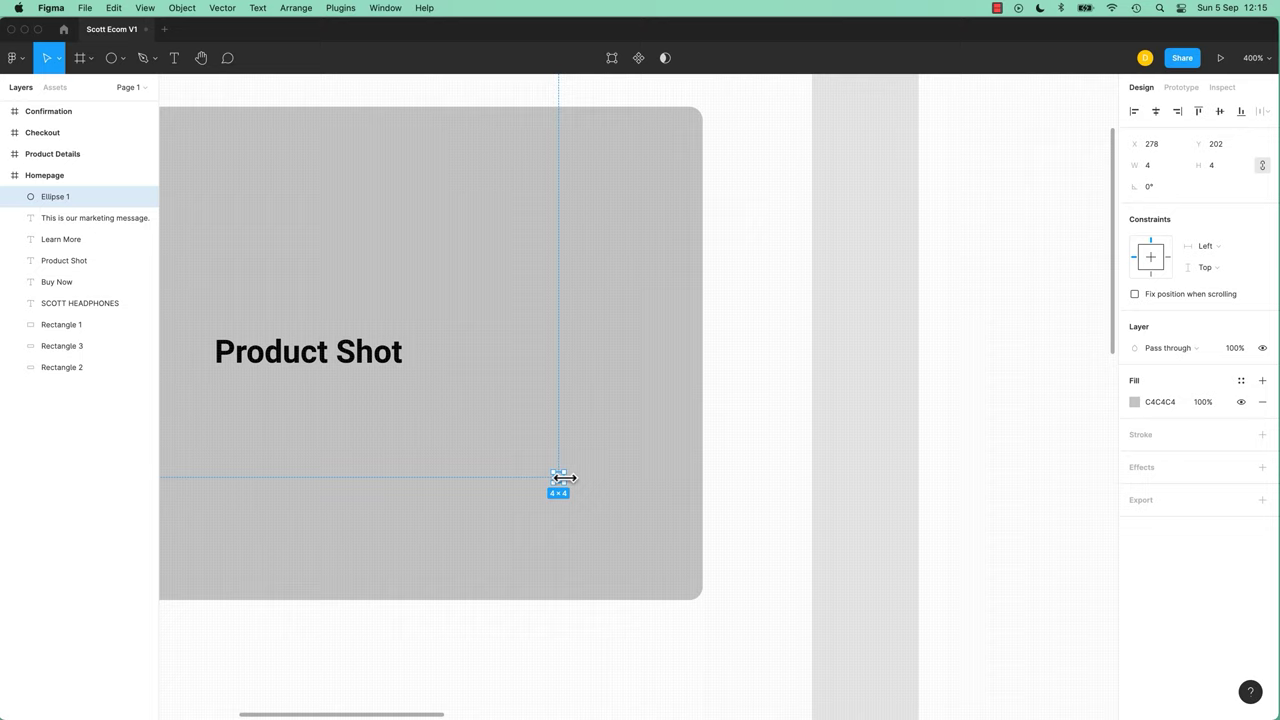
{"action": "key", "text": "Delete"}
{"action": "left_click", "coordinate": [111, 57]}
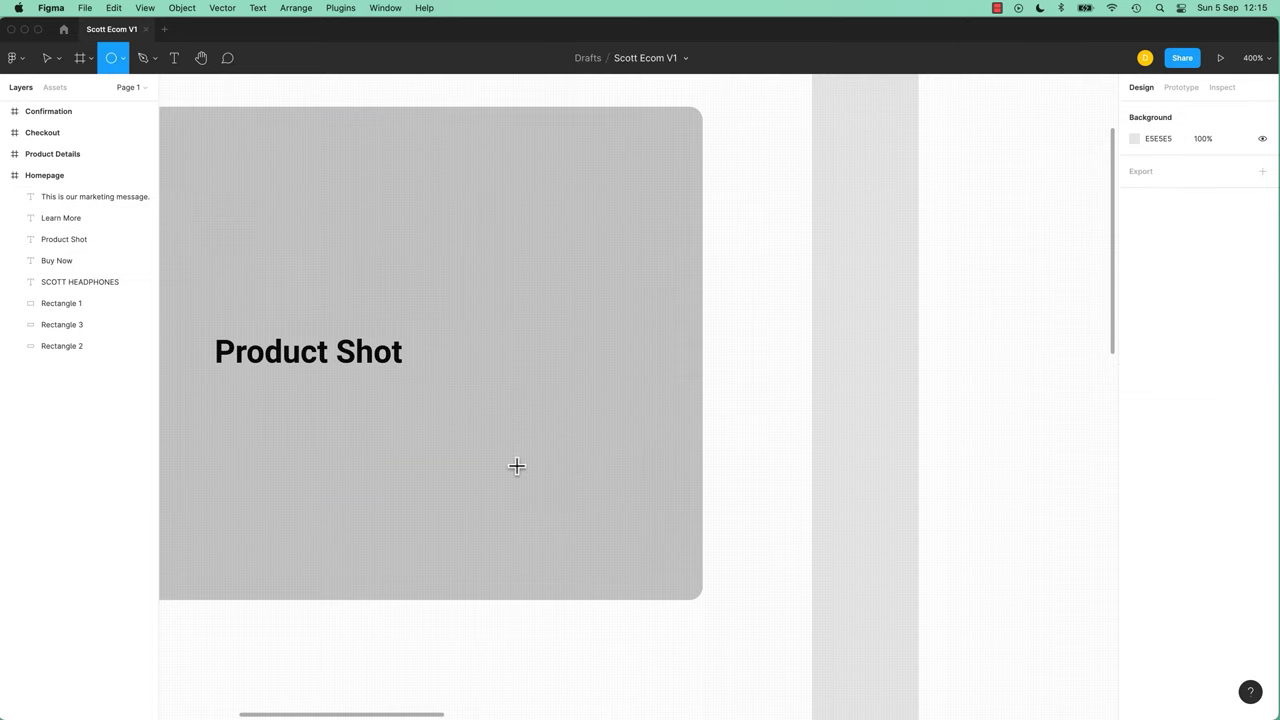
{"action": "left_click_drag", "start_coordinate": [500, 418], "coordinate": [647, 660]}
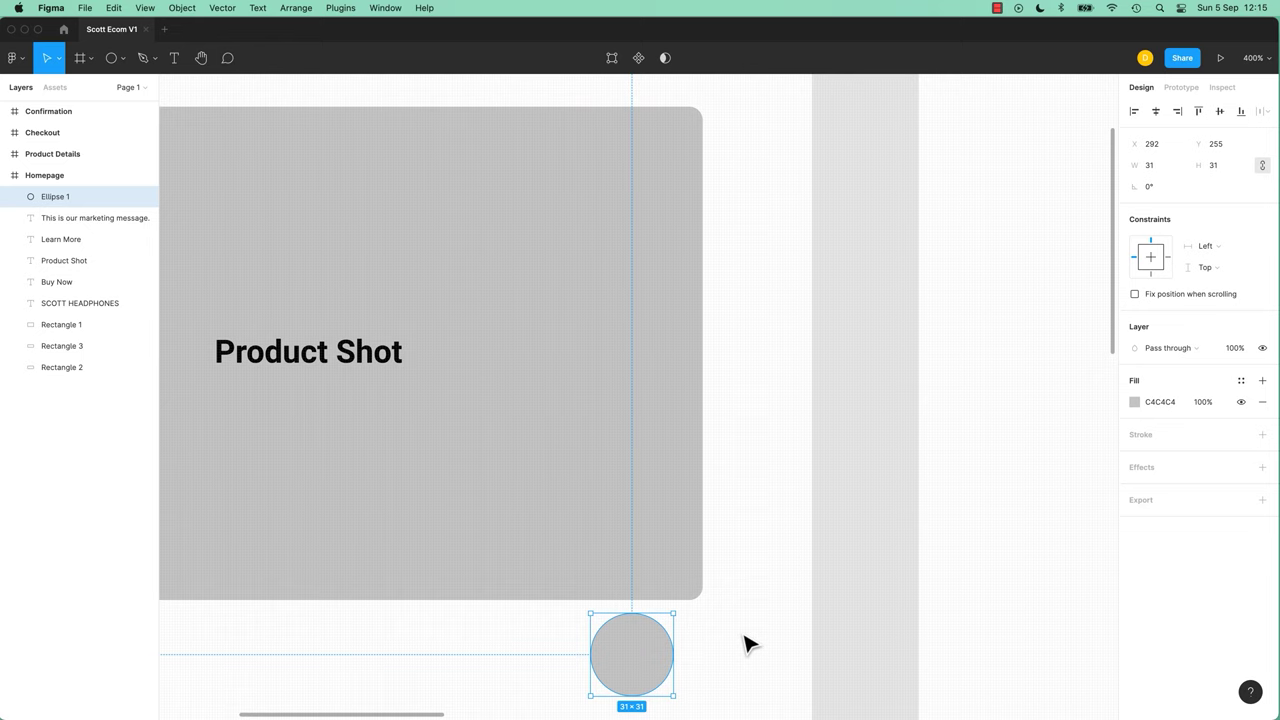
{"action": "left_click_drag", "start_coordinate": [740, 631], "coordinate": [760, 480]}
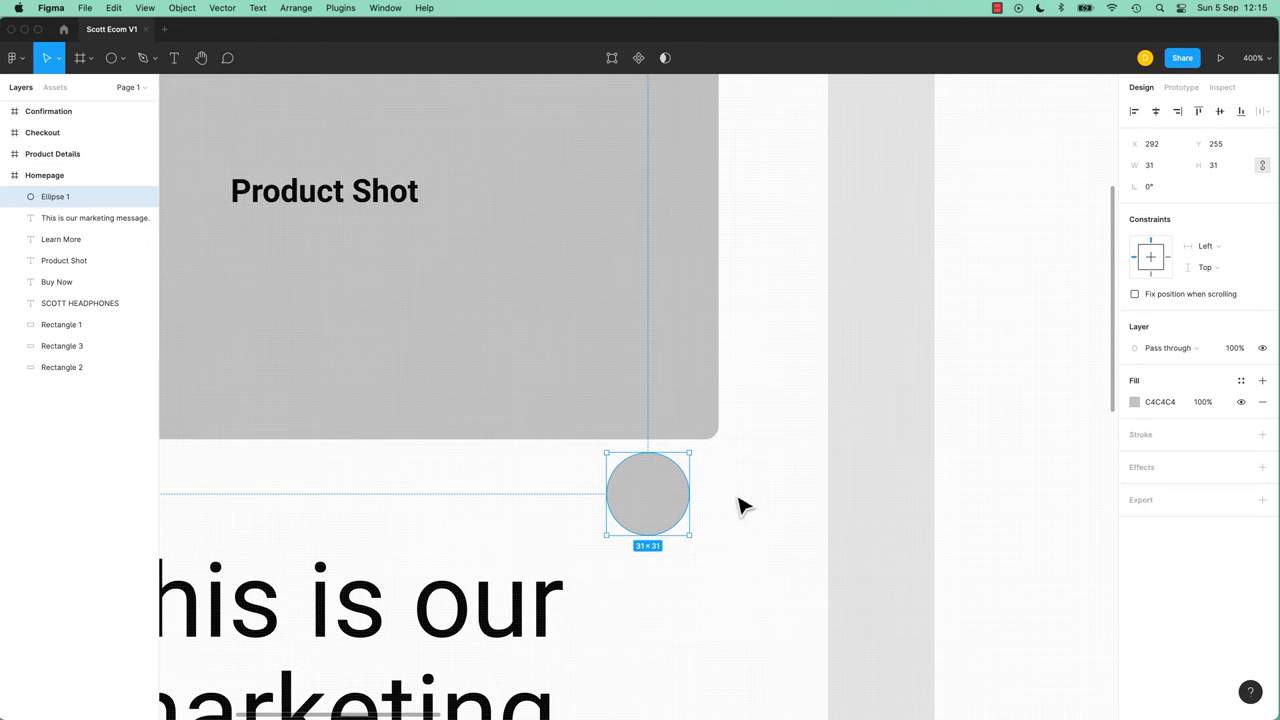
Add a '+' text layer and move it onto the gray circle.
{"action": "key", "text": "t"}
{"action": "left_click", "coordinate": [727, 493]}
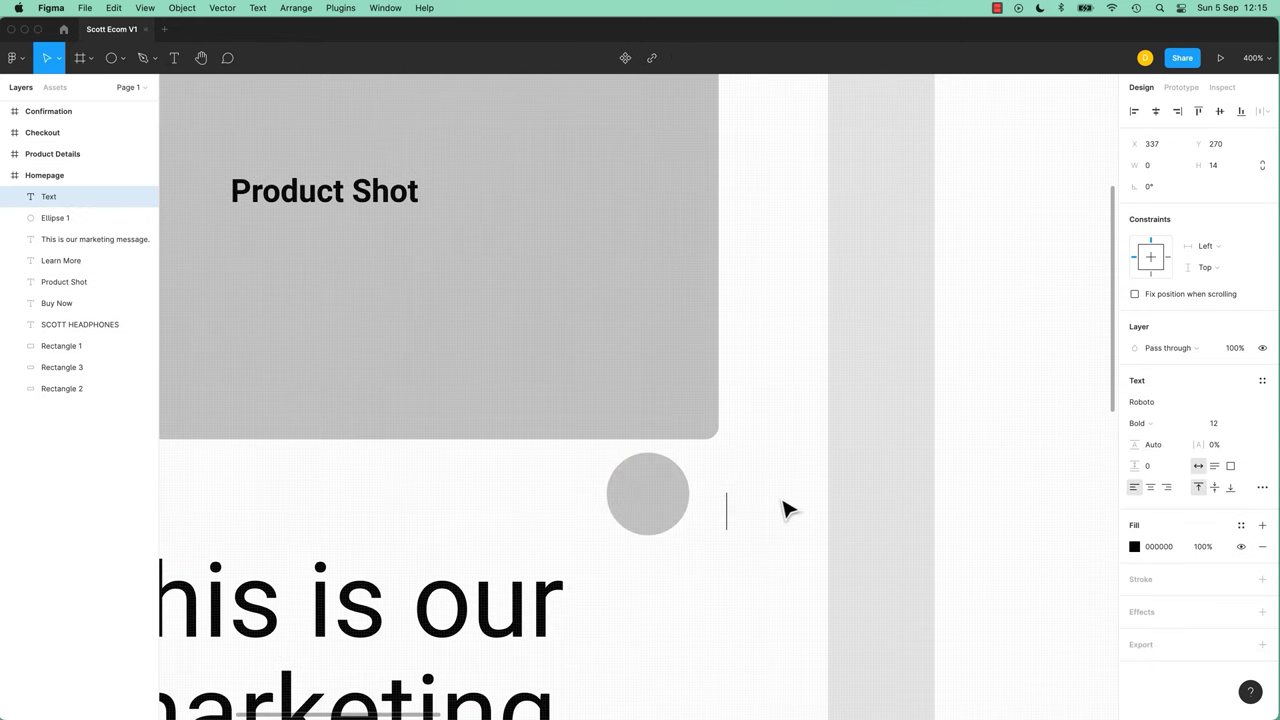
{"action": "type", "text": "+"}
{"action": "key", "text": "Escape"}
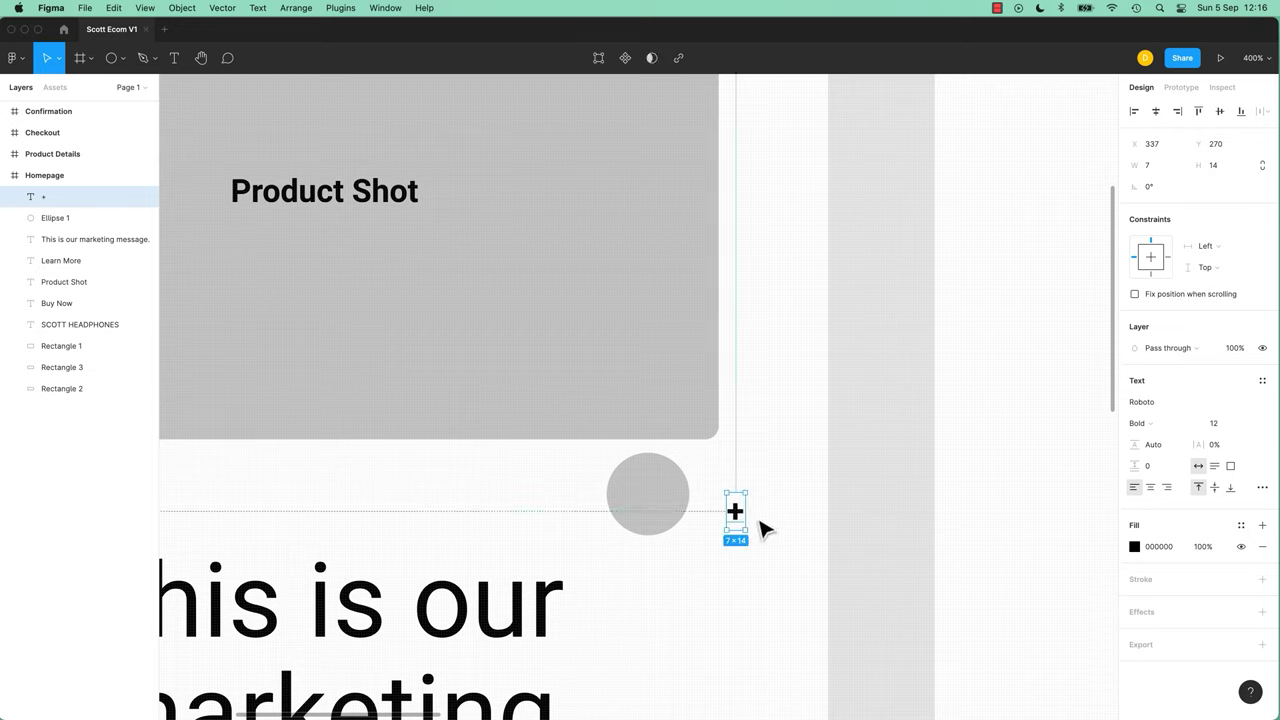
{"action": "left_click_drag", "start_coordinate": [737, 517], "coordinate": [650, 498]}
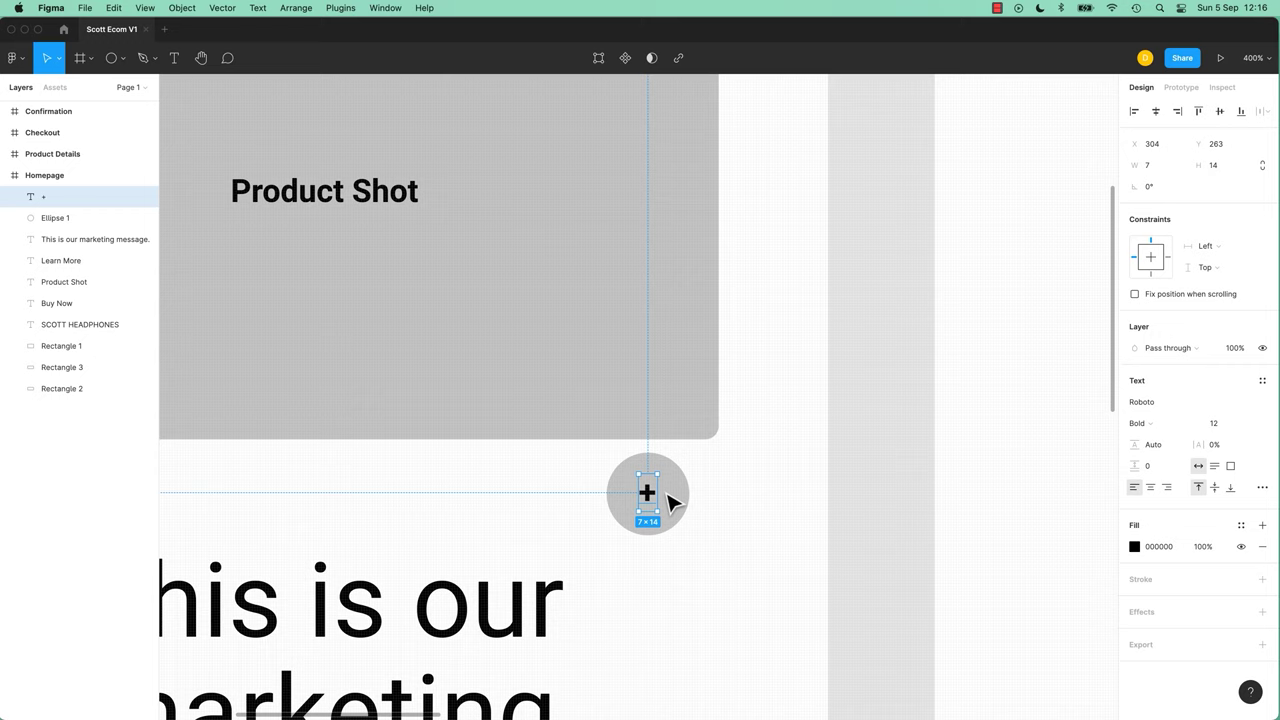
Set the plus sign to 20 pt Roboto Regular and centre it within the circle.
{"action": "left_click", "coordinate": [1231, 424]}
{"action": "type", "text": "14"}
{"action": "key", "text": "Return"}
{"action": "key", "text": "Up"}
{"action": "key", "text": "Up"}
{"action": "key", "text": "Up"}
{"action": "key", "text": "Up"}
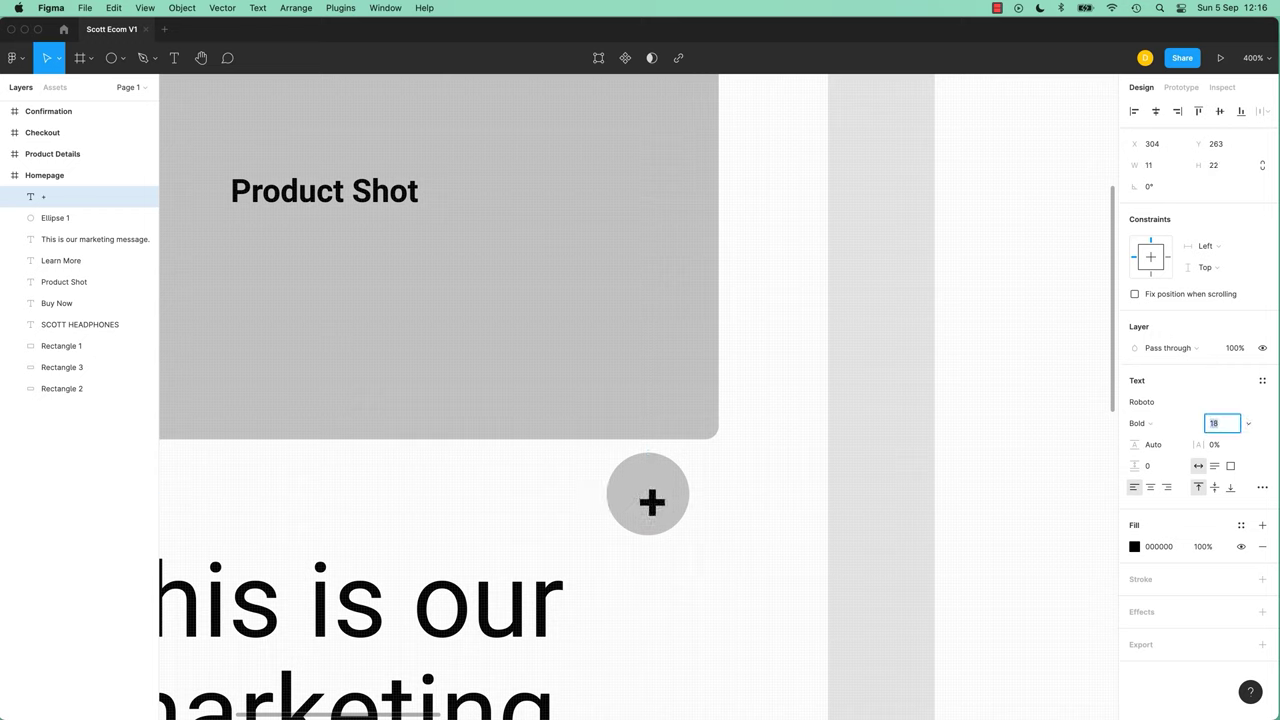
{"action": "left_click", "coordinate": [1170, 425]}
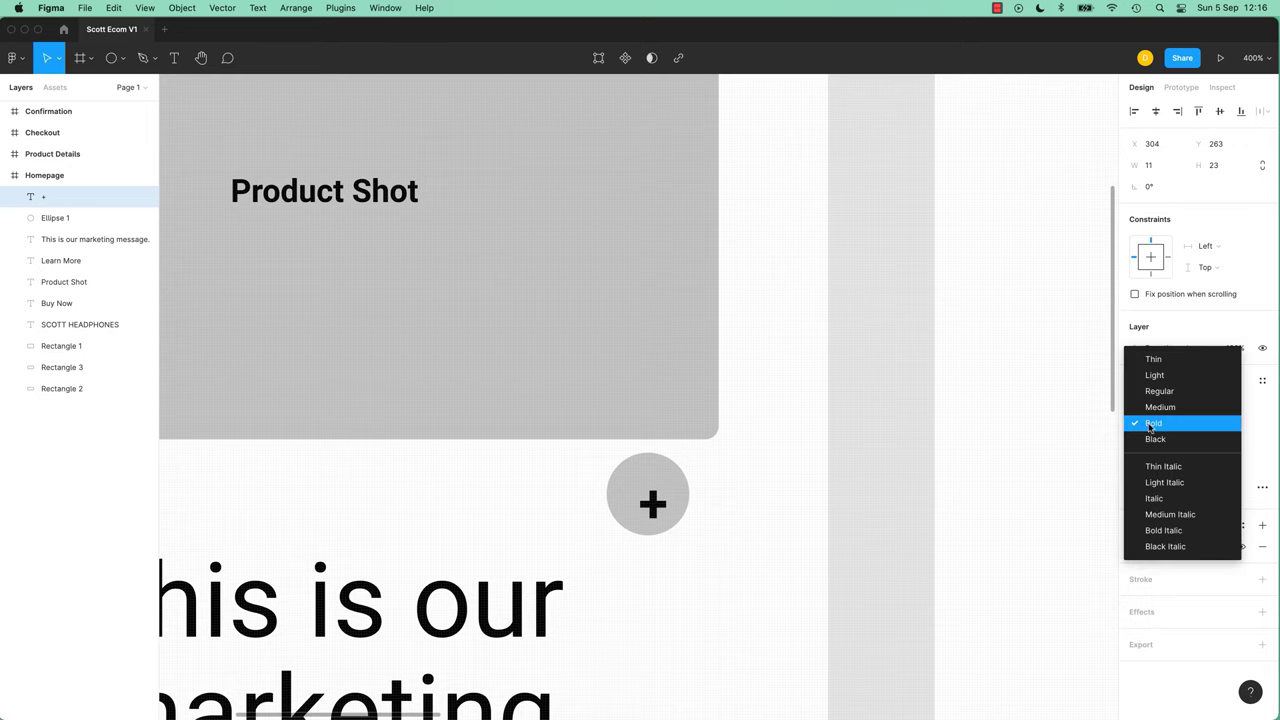
{"action": "left_click", "coordinate": [1172, 392]}
{"action": "left_click_drag", "start_coordinate": [665, 500], "coordinate": [661, 490]}
{"action": "left_click", "coordinate": [748, 507]}
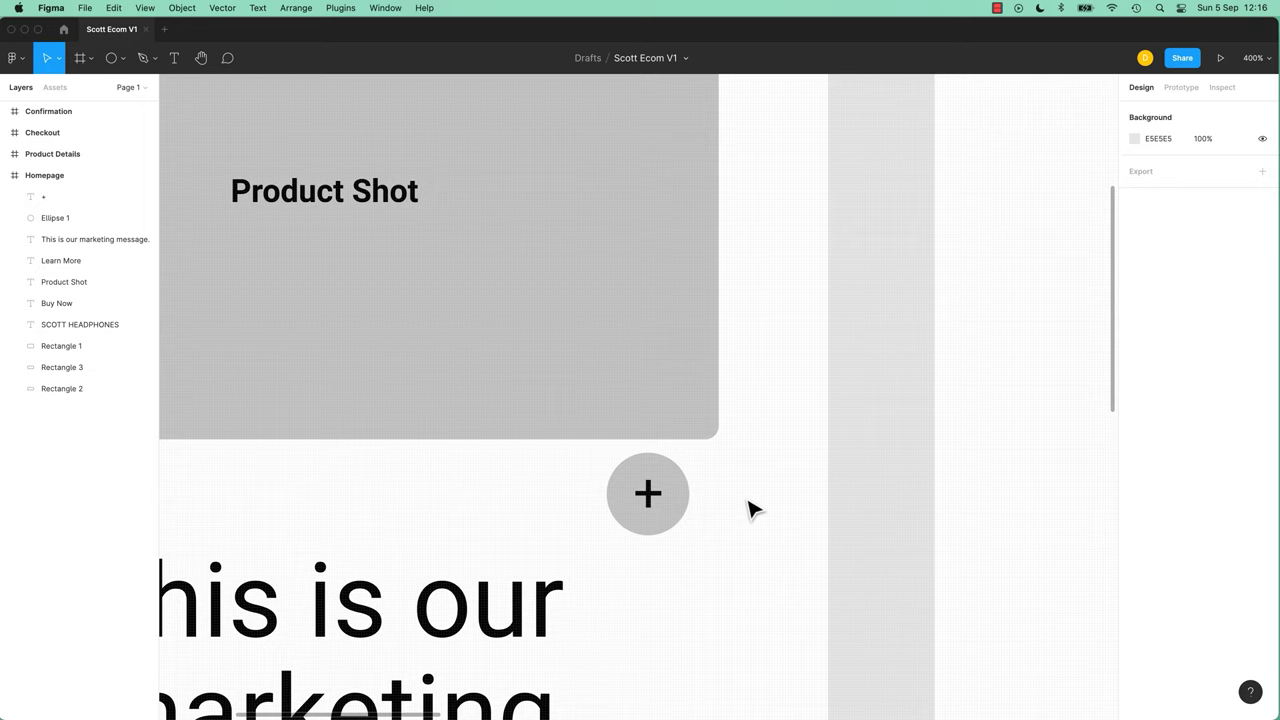
{"action": "left_click", "coordinate": [676, 496]}
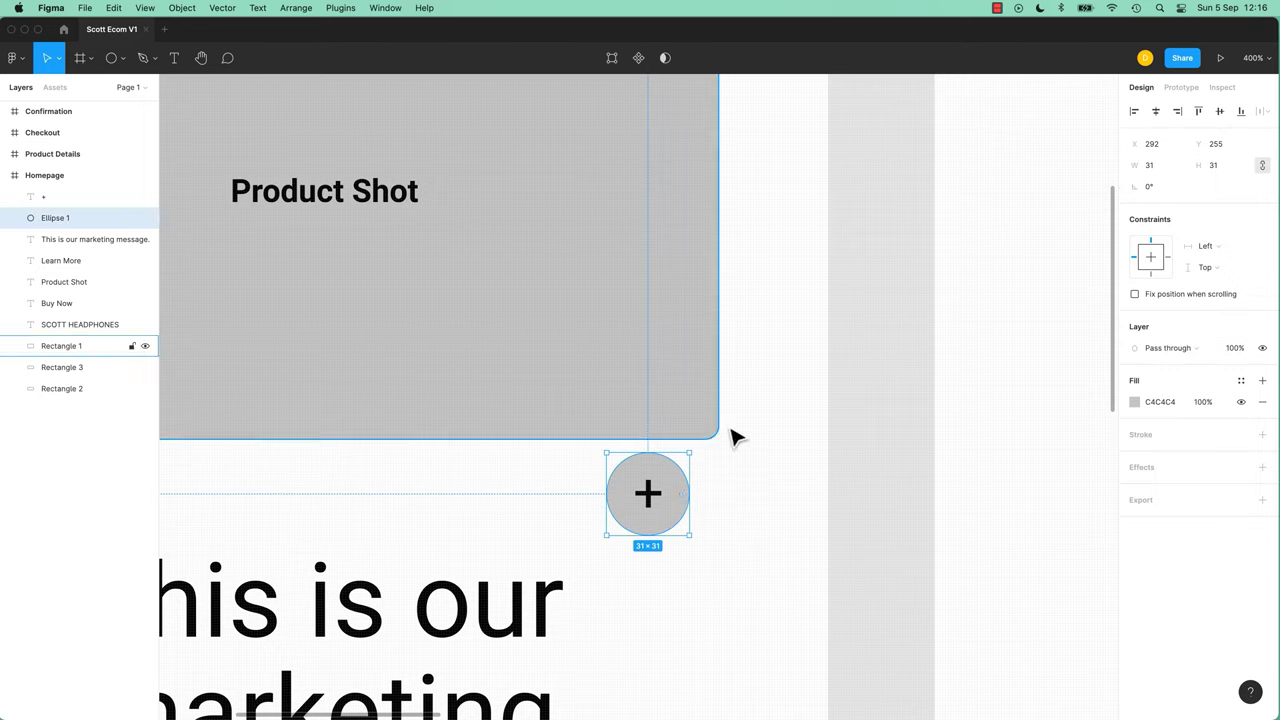
{"action": "left_click", "coordinate": [670, 365]}
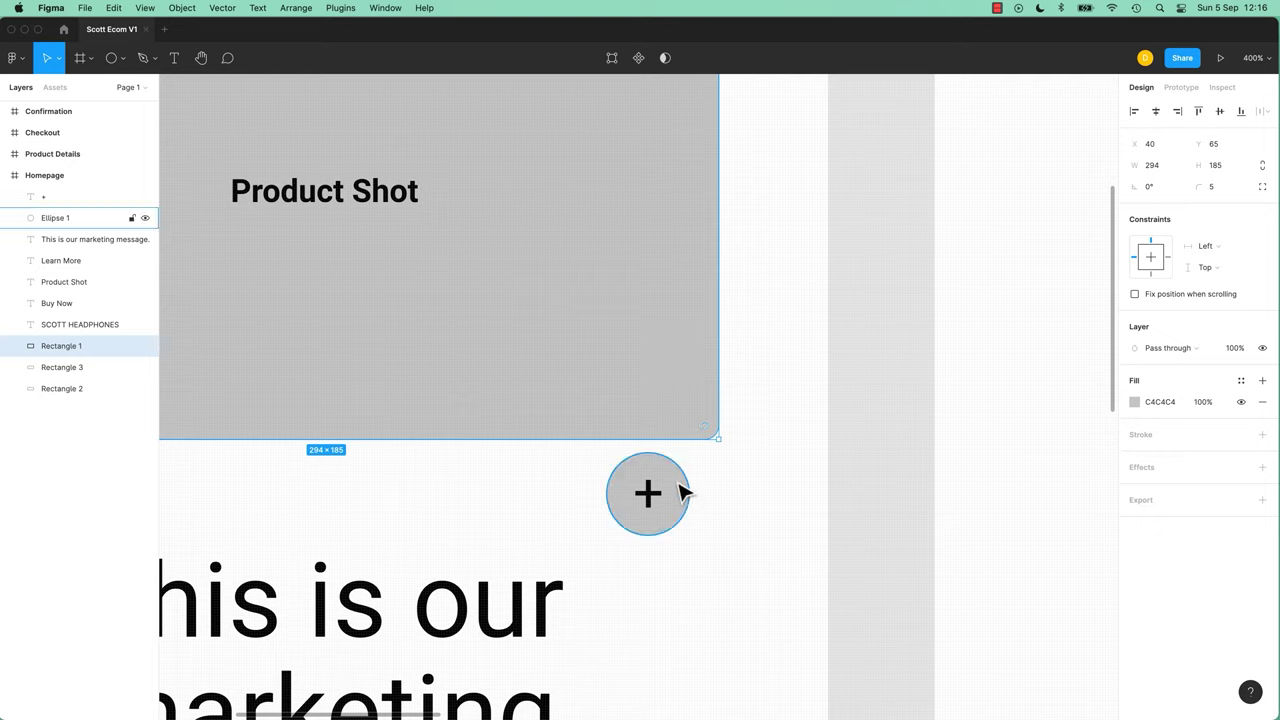
{"action": "left_click", "coordinate": [678, 490]}
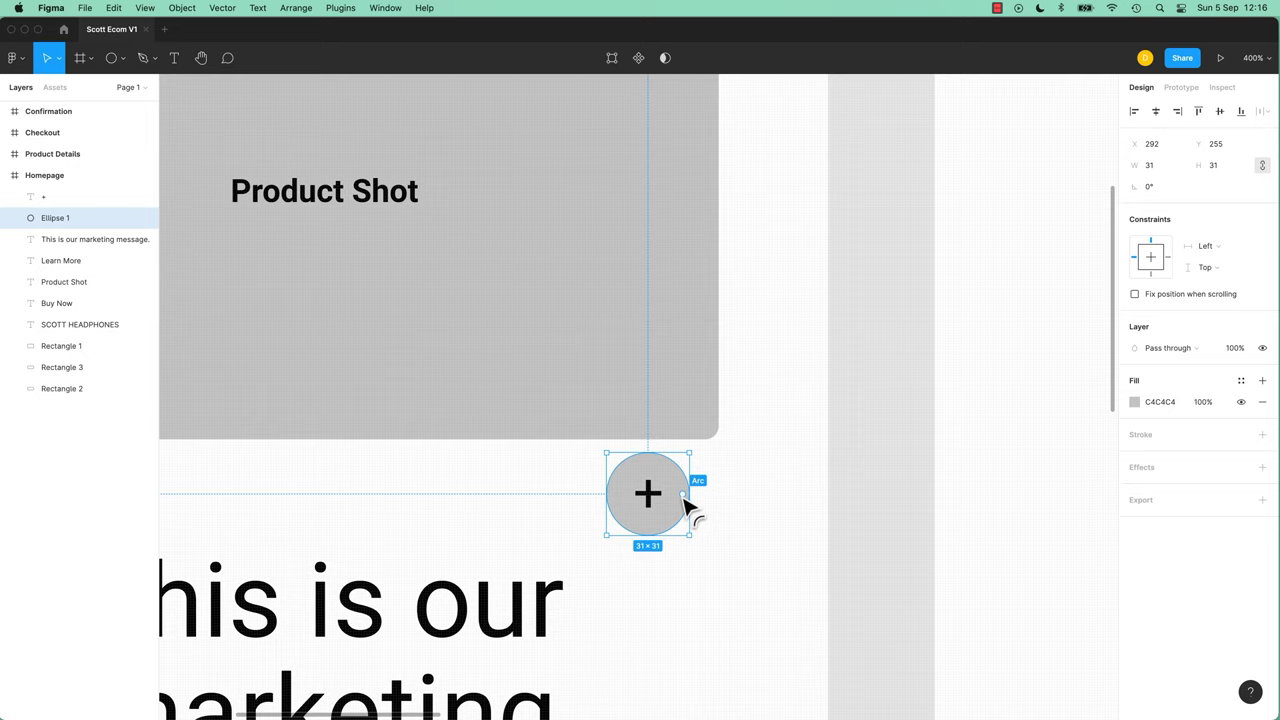
{"action": "mouse_move", "coordinate": [684, 500]}
{"action": "left_mouse_down"}
{"action": "mouse_move", "coordinate": [689, 480]}
{"action": "mouse_move", "coordinate": [682, 492]}
{"action": "left_mouse_up"}
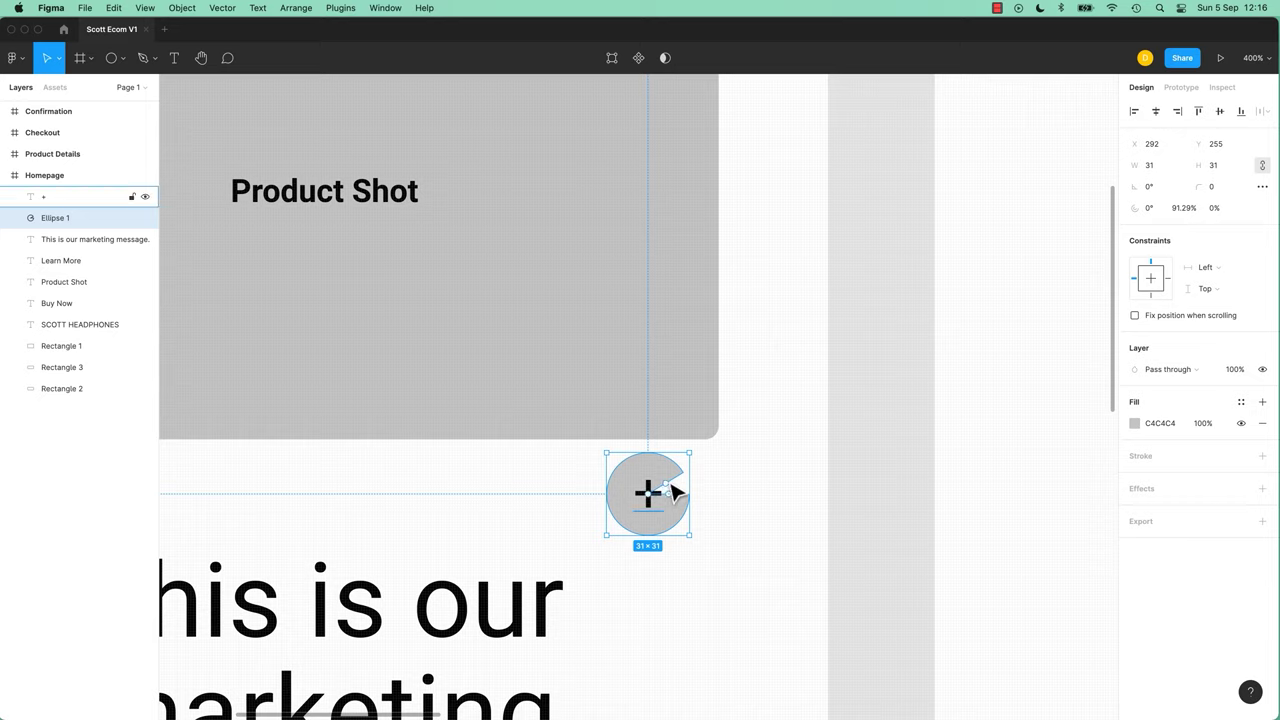
{"action": "mouse_move", "coordinate": [683, 492]}
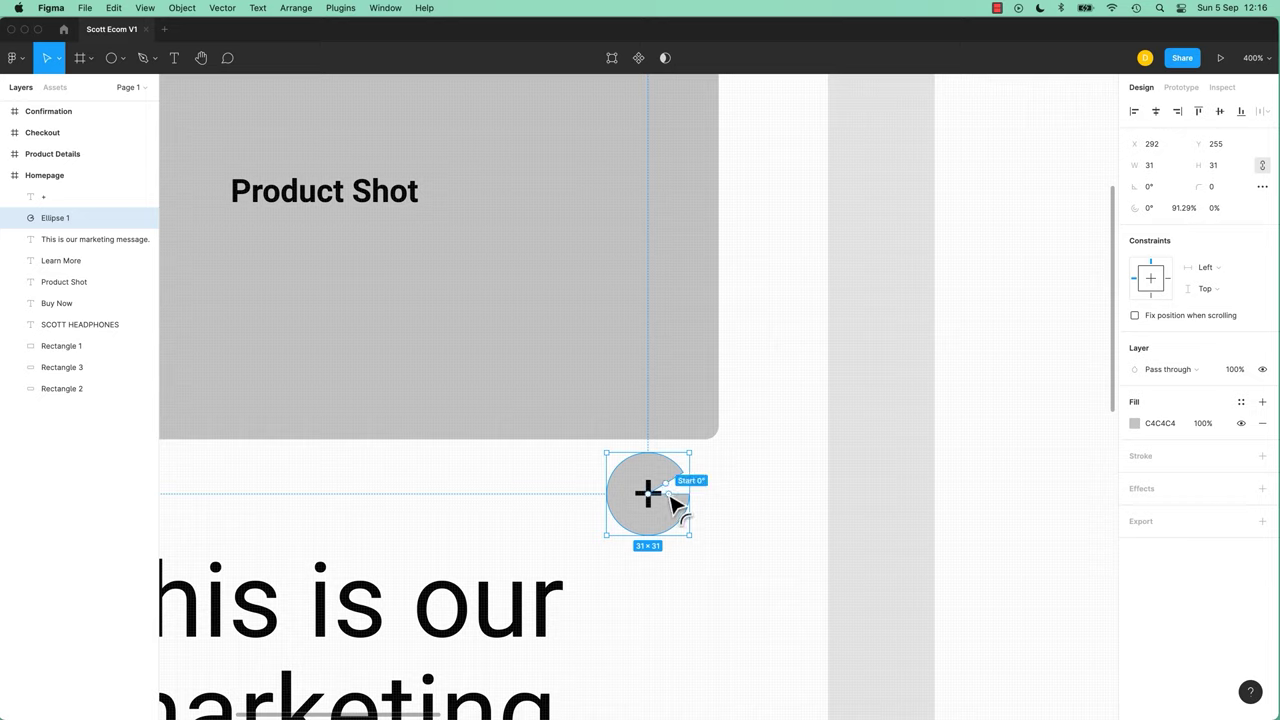
{"action": "left_click_drag", "start_coordinate": [680, 505], "coordinate": [743, 486]}
{"action": "left_click", "coordinate": [740, 498]}
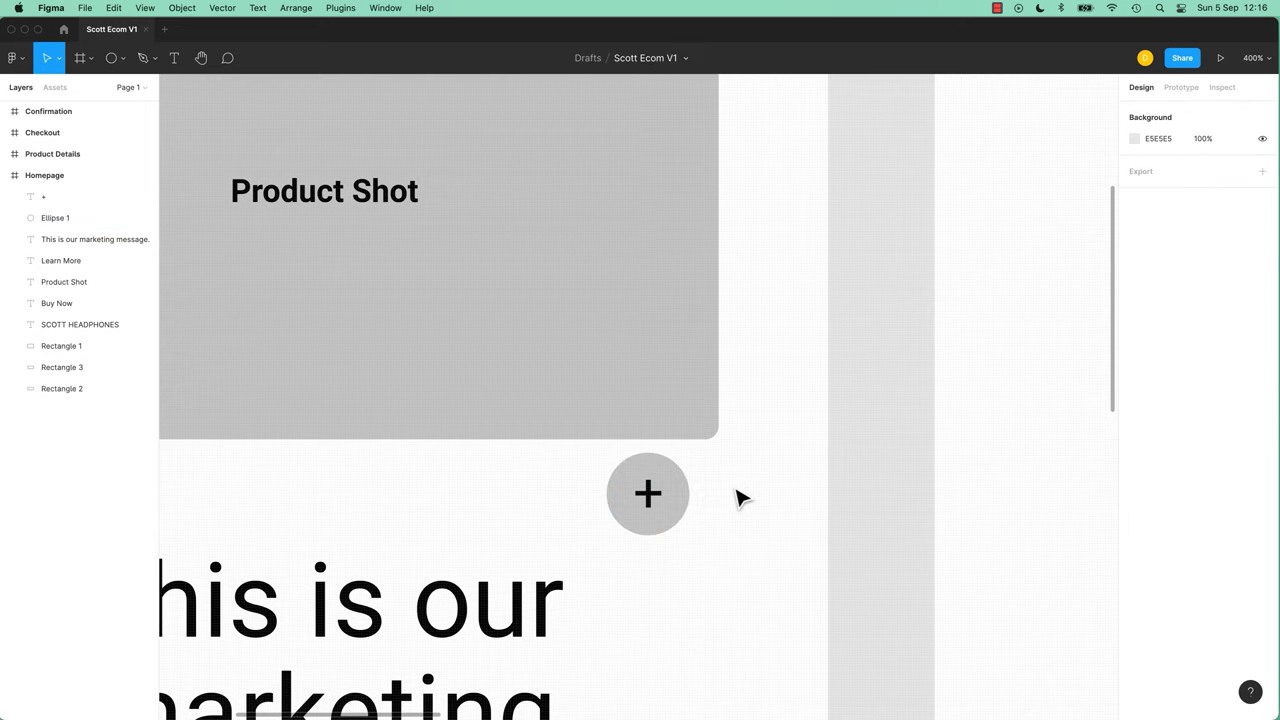
{"action": "left_click", "coordinate": [685, 500]}
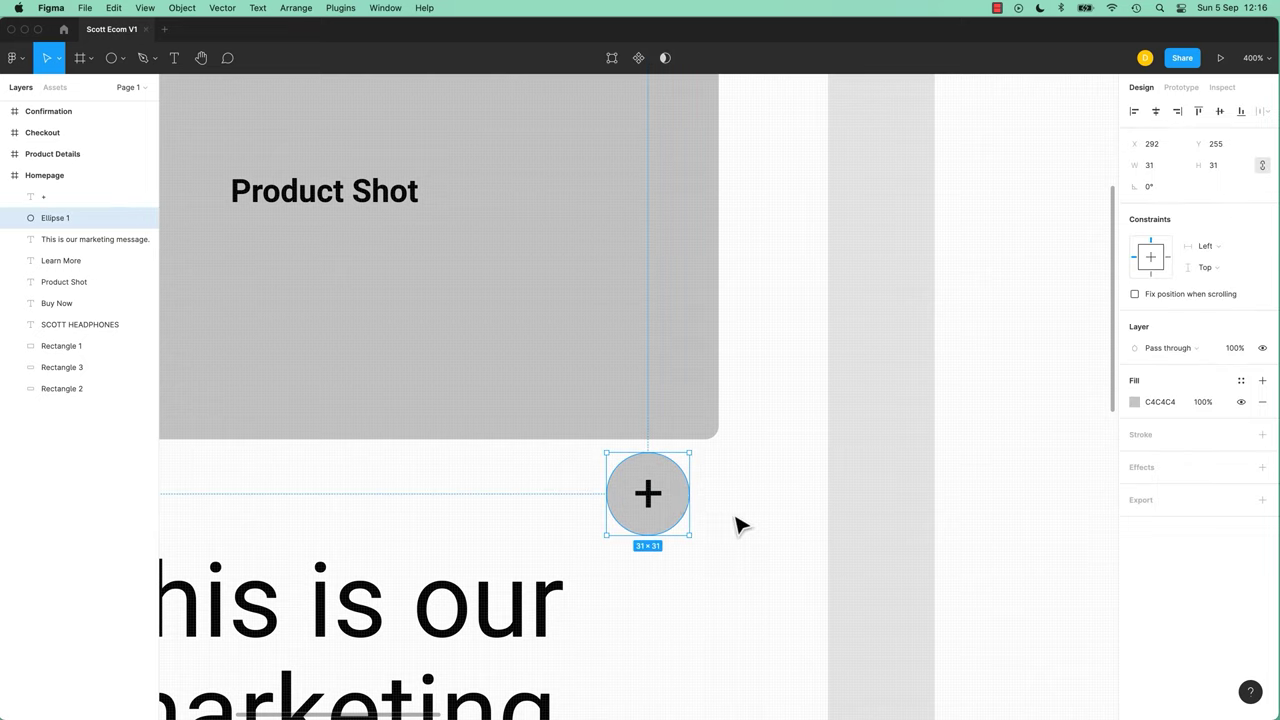